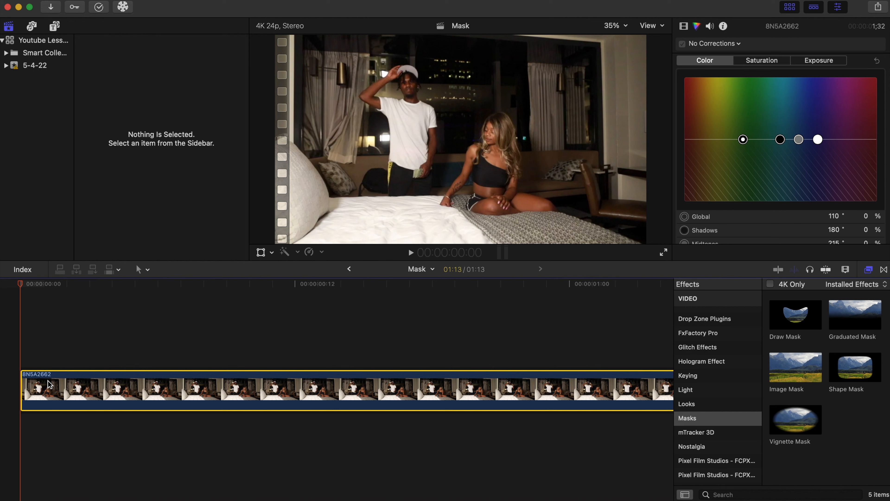
Split the clip at frame 19 and delete the part before the cut.
{"action": "left_click", "coordinate": [248, 334]}
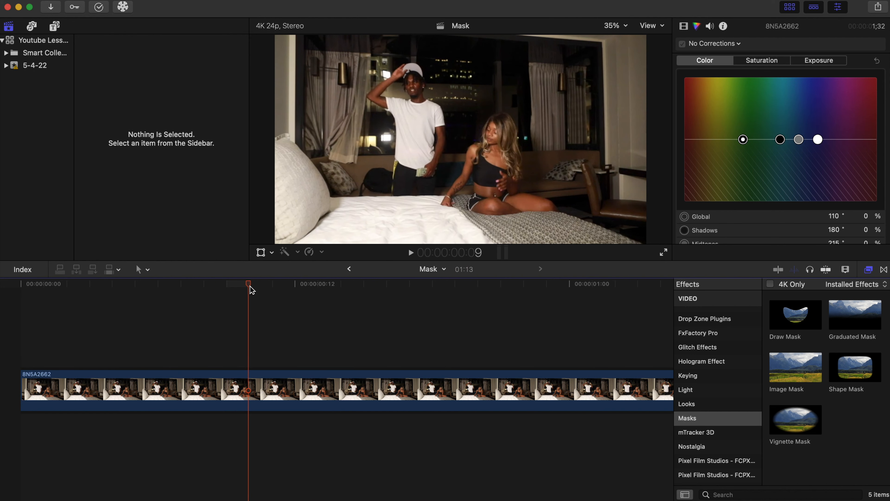
{"action": "left_click_drag", "start_coordinate": [251, 288], "coordinate": [460, 299]}
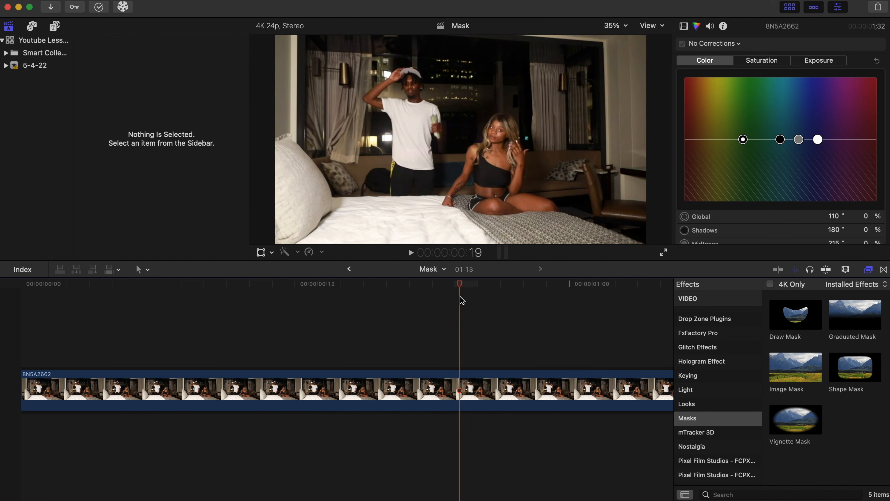
{"action": "left_click", "coordinate": [458, 387]}
{"action": "key", "text": "super+b"}
{"action": "key", "text": "Delete"}
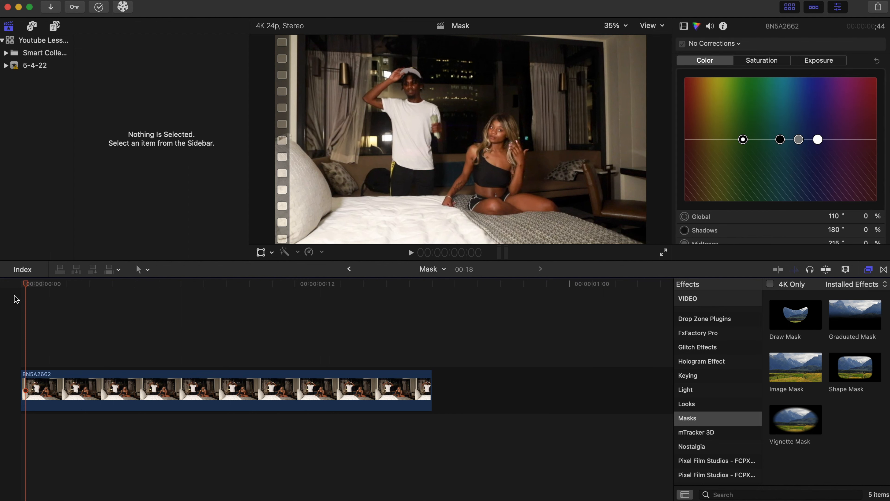
Duplicate the remaining clip directly above the original, aligned with the start of the timeline.
{"action": "left_click", "coordinate": [26, 287]}
{"action": "left_click", "coordinate": [86, 389]}
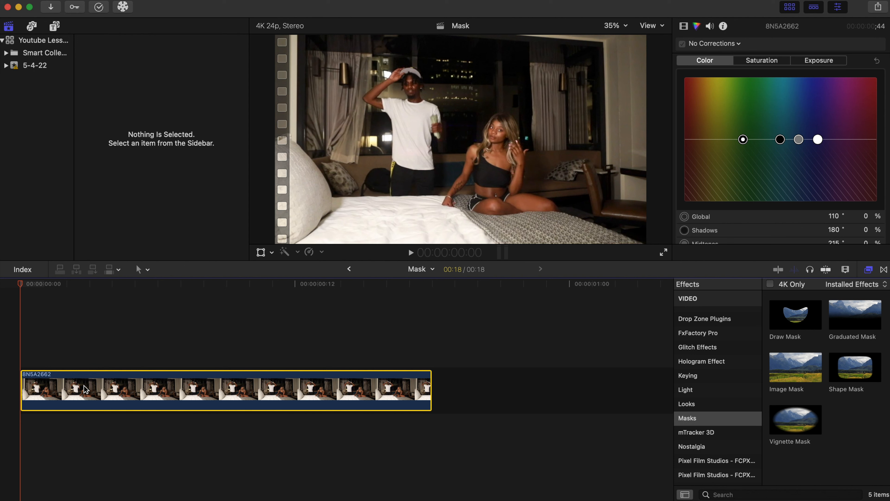
{"action": "left_click_drag", "start_coordinate": [85, 390], "coordinate": [88, 348]}
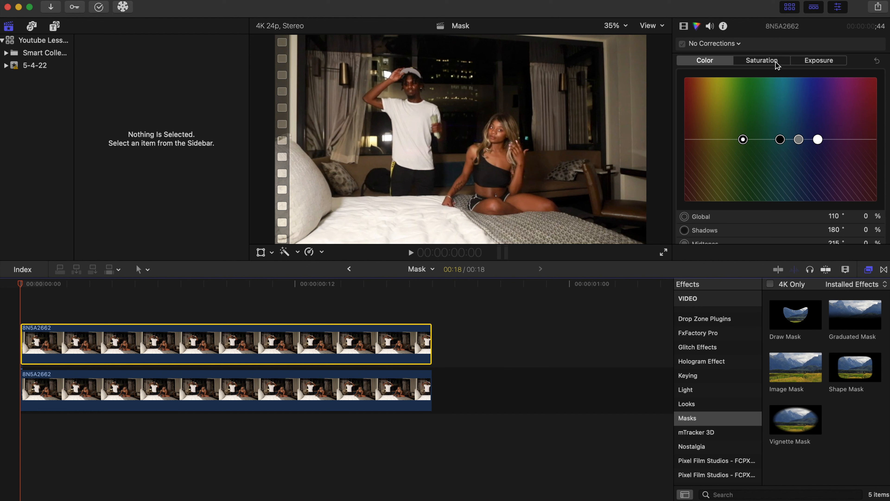
Add a Color Board correction to the upper clip.
{"action": "left_click", "coordinate": [761, 45]}
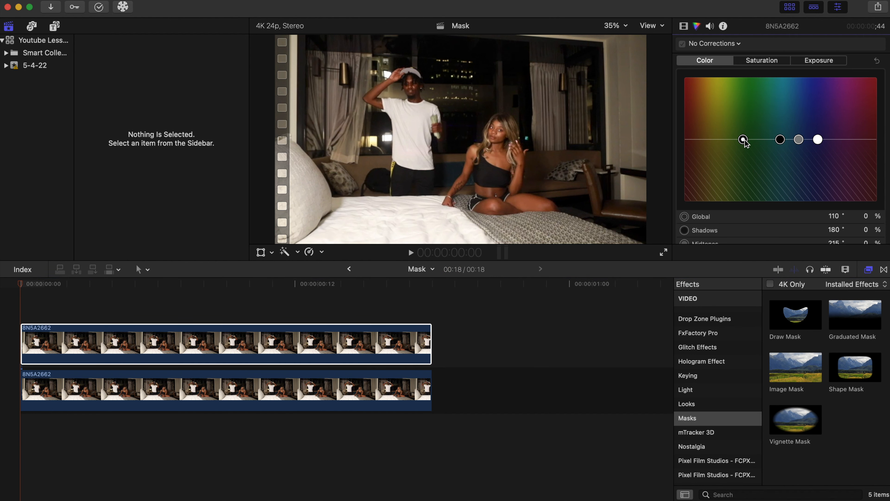
{"action": "left_click", "coordinate": [740, 44]}
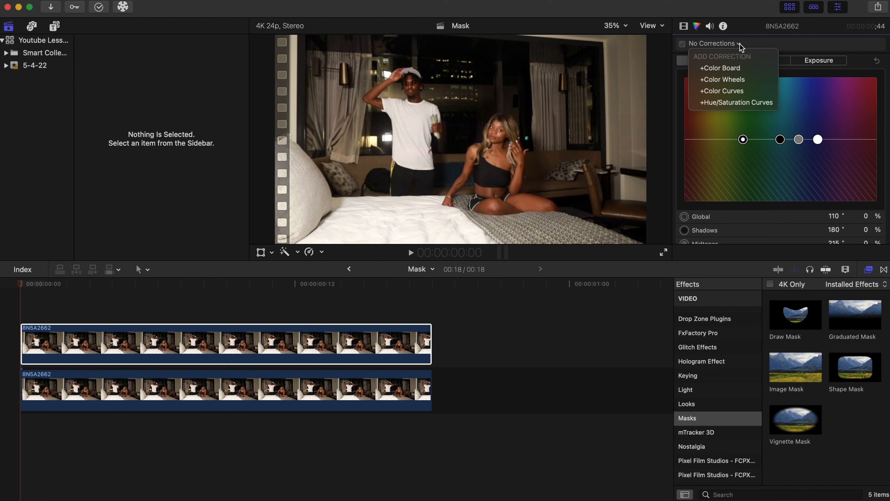
{"action": "left_click", "coordinate": [735, 69]}
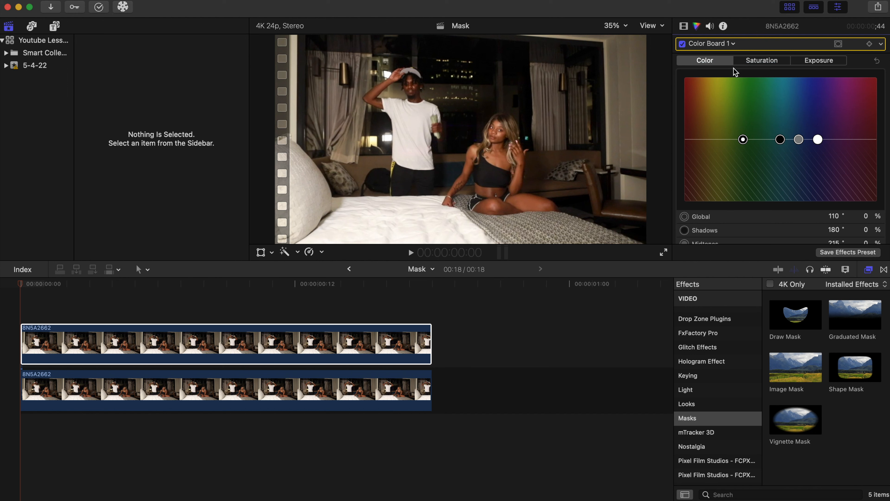
Add a color mask sampled from the white pillow and shift the correction's Global color strongly to green.
{"action": "left_click", "coordinate": [835, 45]}
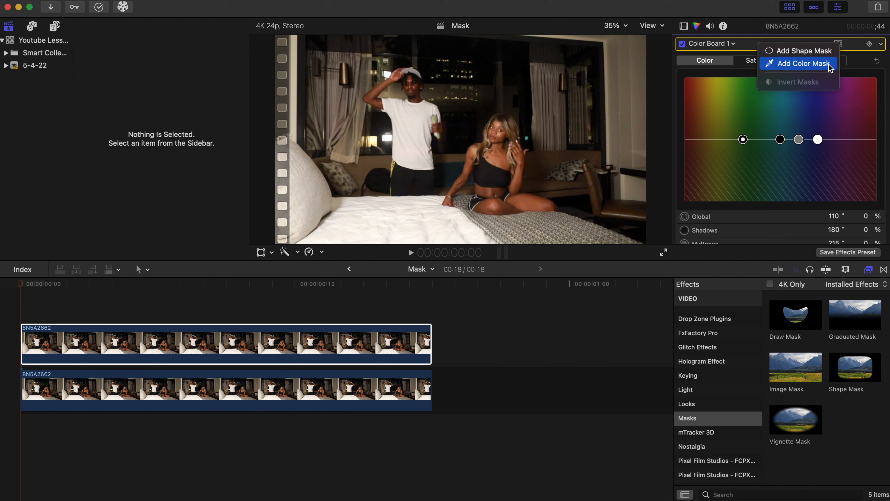
{"action": "left_click", "coordinate": [820, 65]}
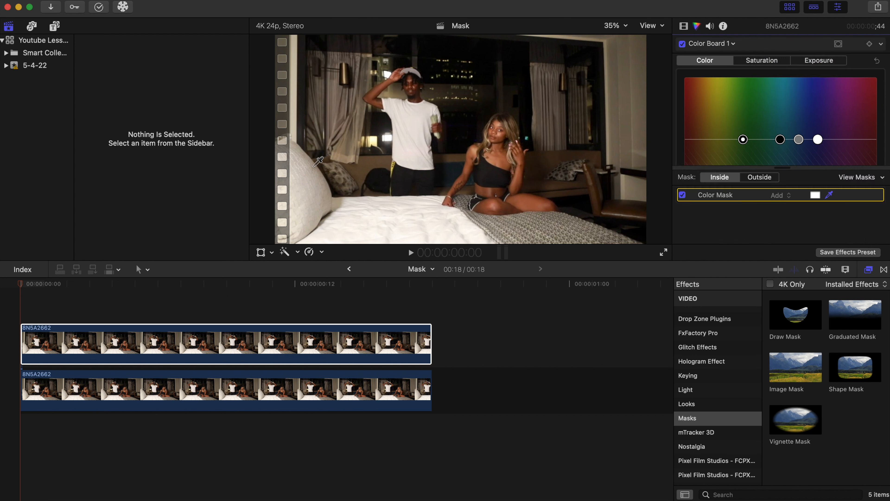
{"action": "left_click", "coordinate": [318, 160]}
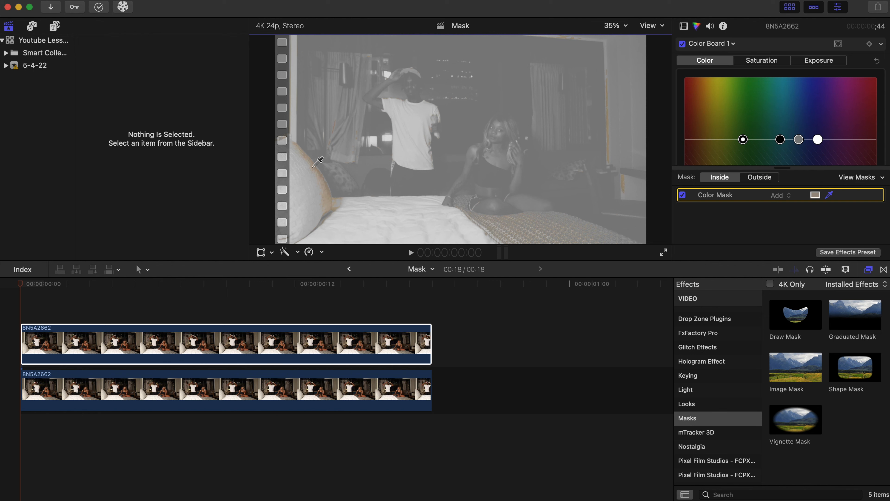
{"action": "left_click_drag", "start_coordinate": [314, 166], "coordinate": [323, 154]}
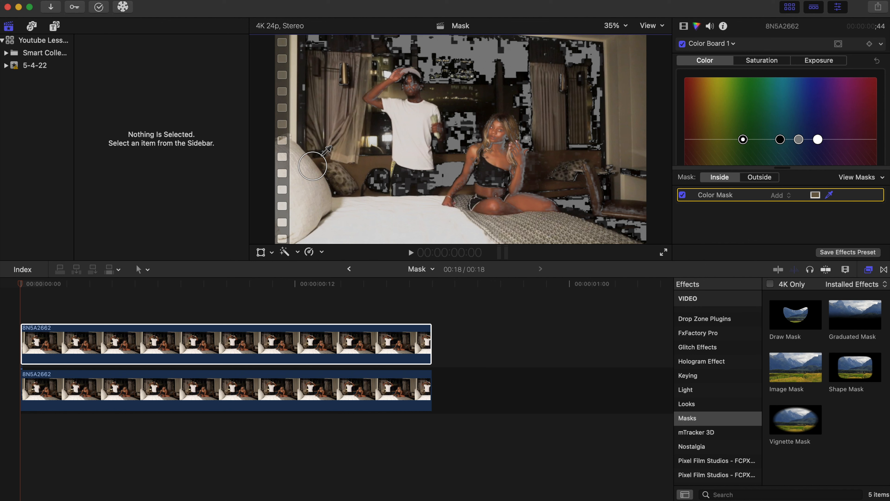
{"action": "left_click_drag", "start_coordinate": [322, 154], "coordinate": [322, 155]}
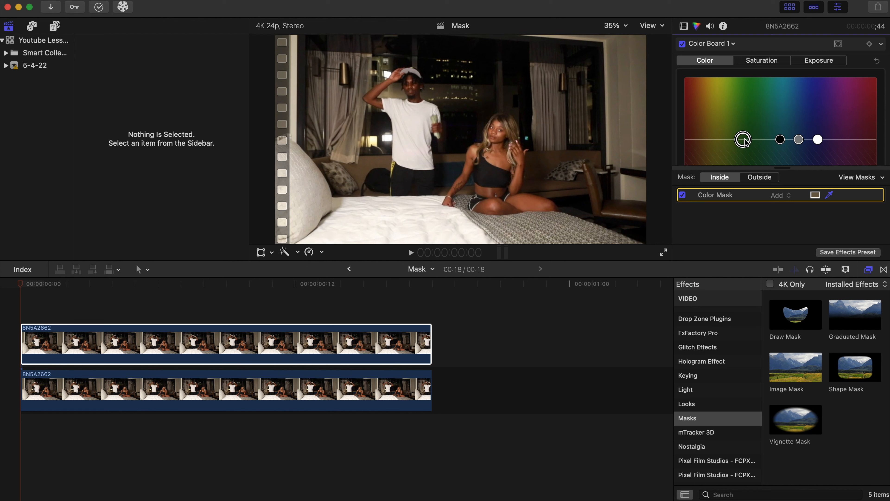
{"action": "left_click_drag", "start_coordinate": [745, 141], "coordinate": [743, 94]}
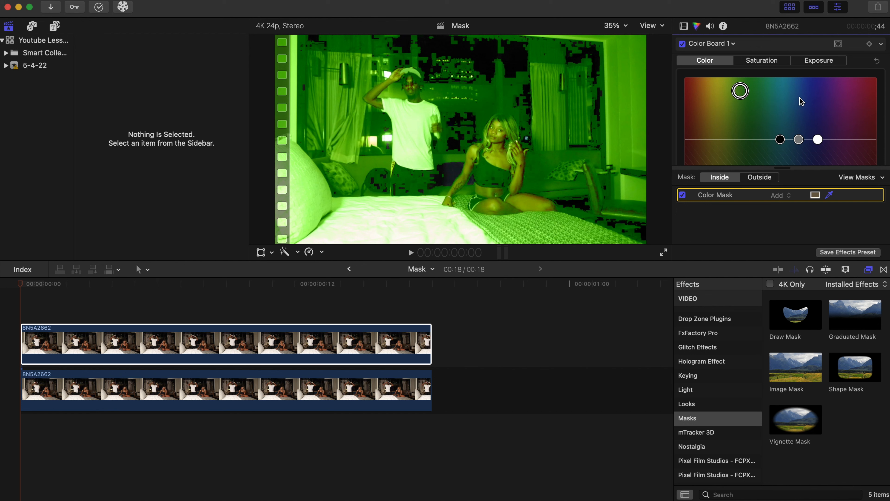
Add a shape mask to the Color Board correction and center it over the pillow.
{"action": "left_click", "coordinate": [841, 43]}
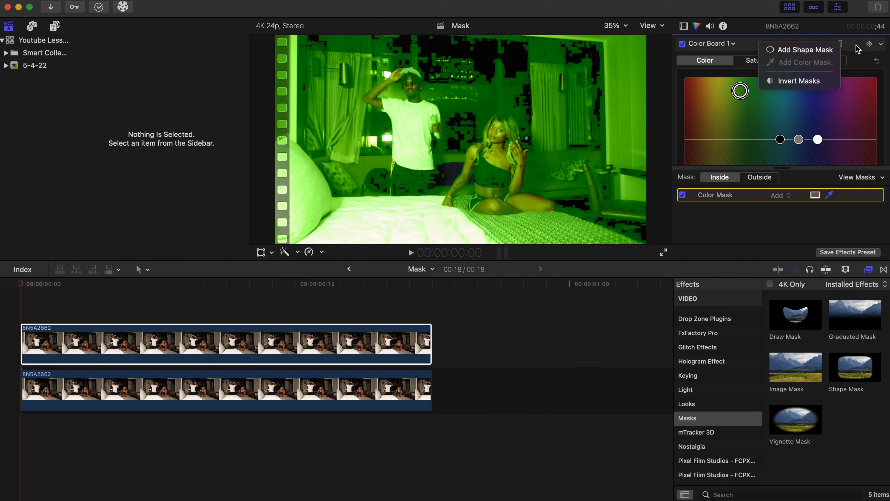
{"action": "left_click", "coordinate": [839, 46]}
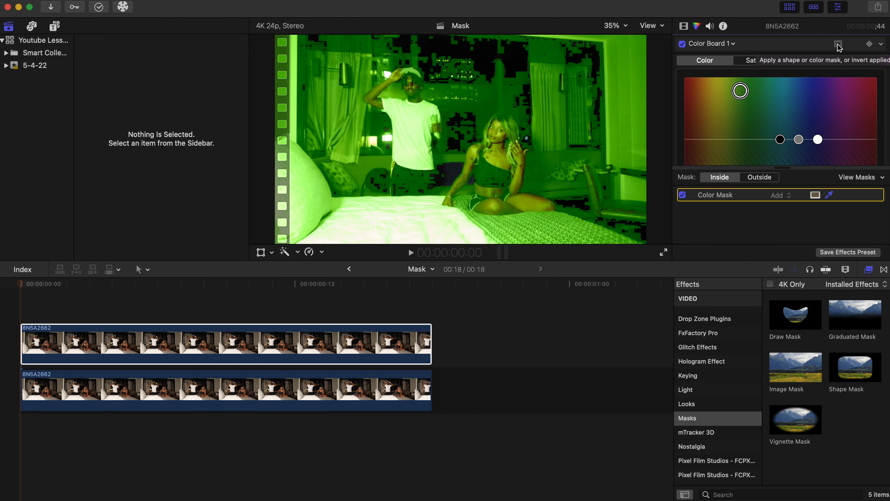
{"action": "left_click", "coordinate": [839, 45]}
{"action": "left_click", "coordinate": [825, 54]}
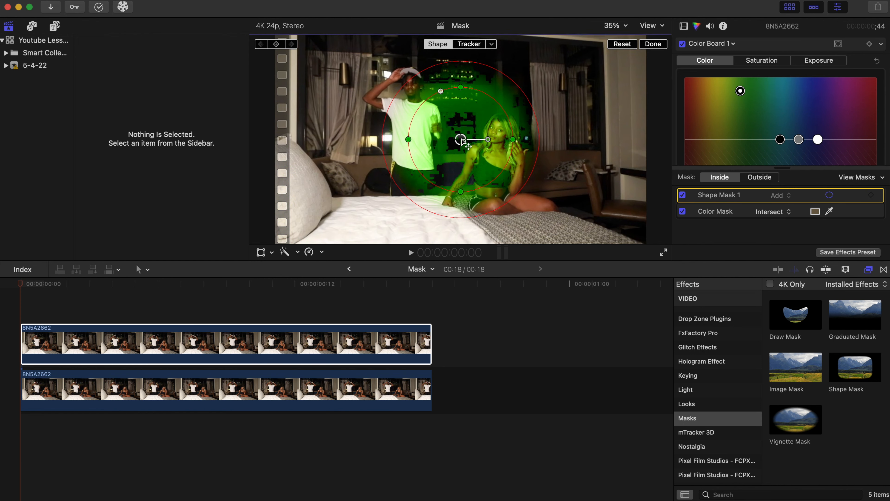
{"action": "left_click_drag", "start_coordinate": [462, 140], "coordinate": [299, 194]}
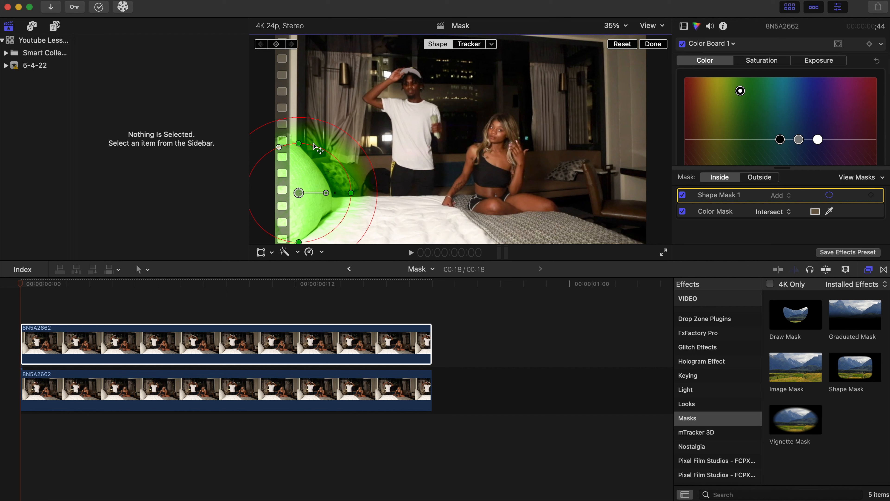
Square off, rotate and resize the shape mask to follow the pillow's outline, and tighten its feathered edge.
{"action": "left_click_drag", "start_coordinate": [280, 147], "coordinate": [264, 146]}
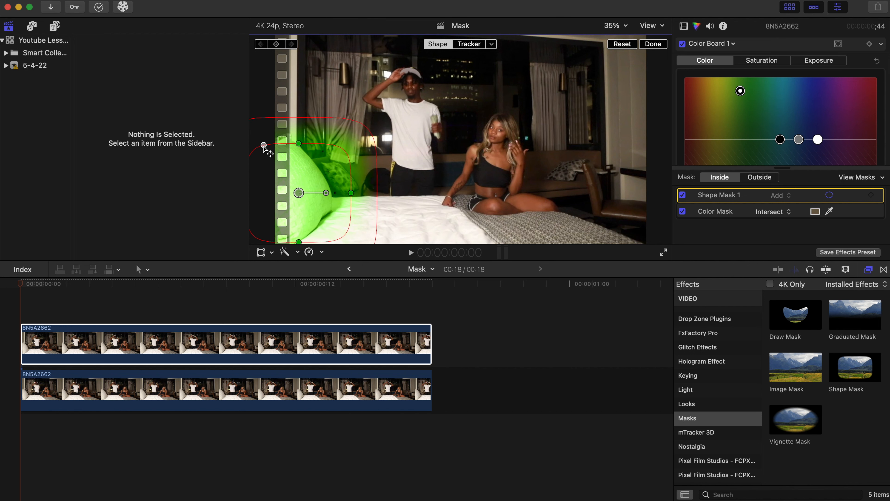
{"action": "left_click_drag", "start_coordinate": [326, 192], "coordinate": [308, 208]}
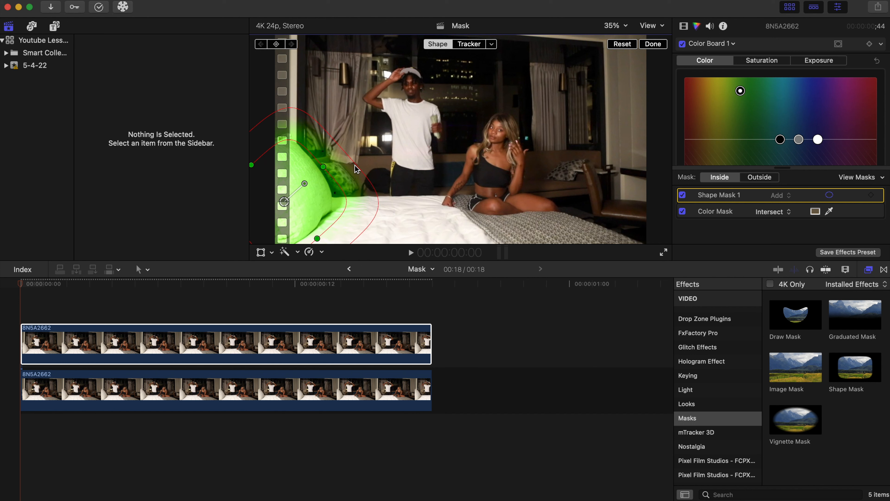
{"action": "left_click_drag", "start_coordinate": [356, 167], "coordinate": [282, 200]}
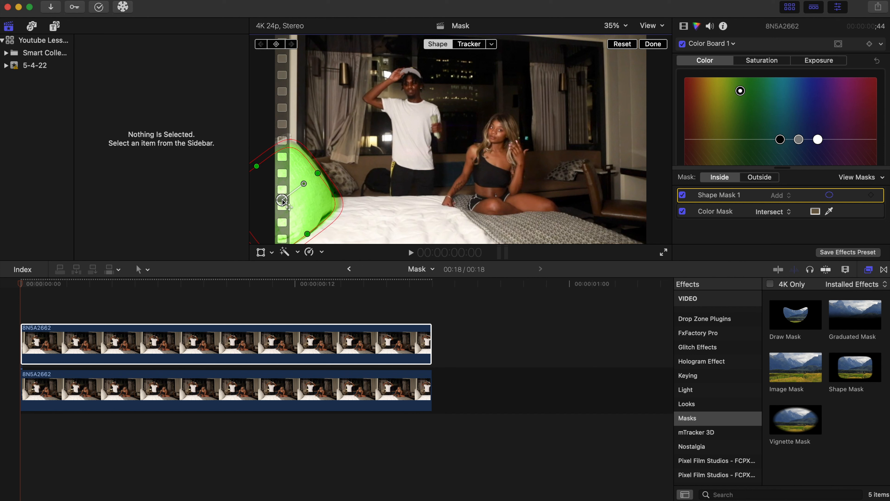
{"action": "left_click_drag", "start_coordinate": [339, 211], "coordinate": [313, 199]}
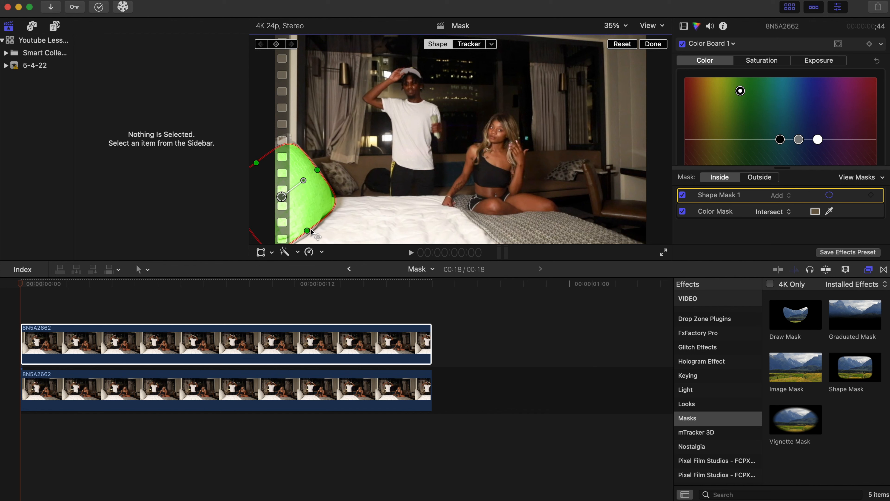
{"action": "left_click_drag", "start_coordinate": [309, 228], "coordinate": [310, 230]}
Fine-tune the shape mask's edges and position against the pillow's outline at 50% magnification, and return the viewer to Fit.
{"action": "left_click", "coordinate": [624, 28]}
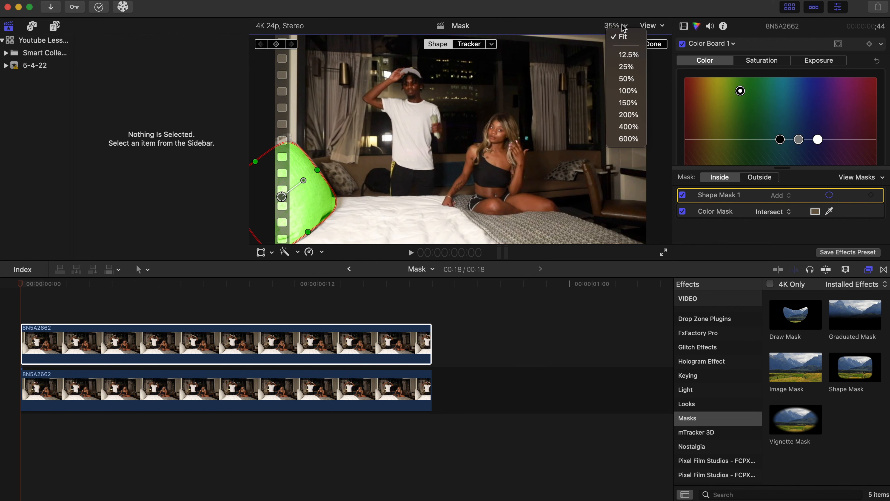
{"action": "left_click", "coordinate": [633, 82]}
{"action": "left_click_drag", "start_coordinate": [656, 144], "coordinate": [644, 146]}
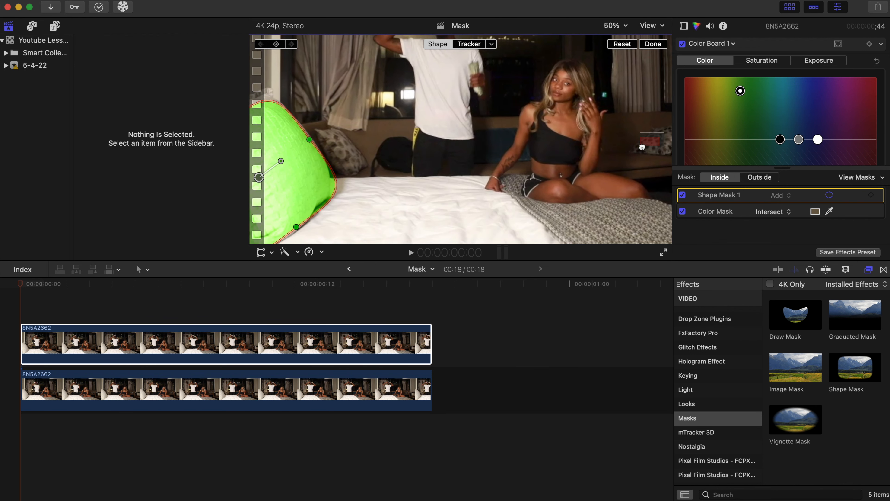
{"action": "left_click_drag", "start_coordinate": [272, 132], "coordinate": [272, 130]}
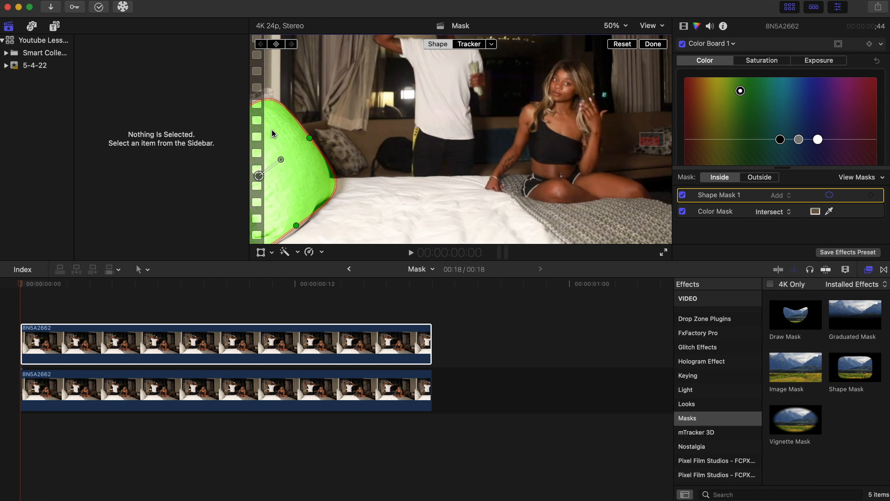
{"action": "left_click_drag", "start_coordinate": [296, 226], "coordinate": [291, 211]}
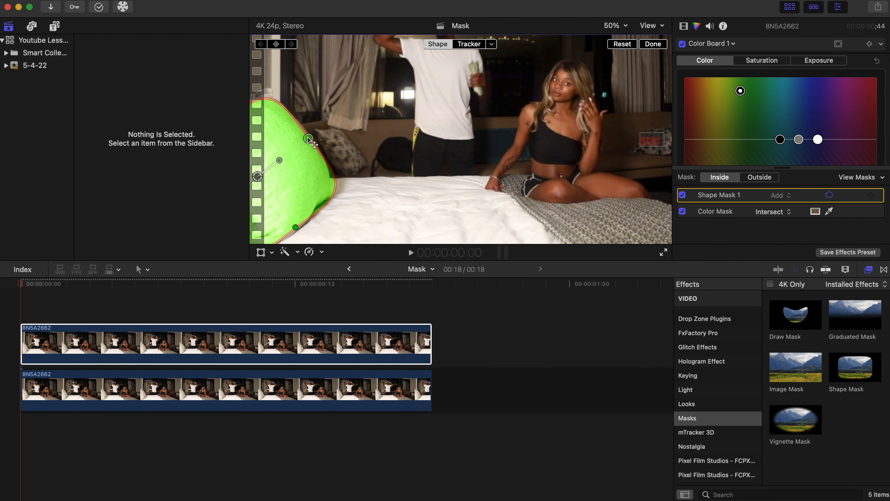
{"action": "left_click", "coordinate": [623, 27]}
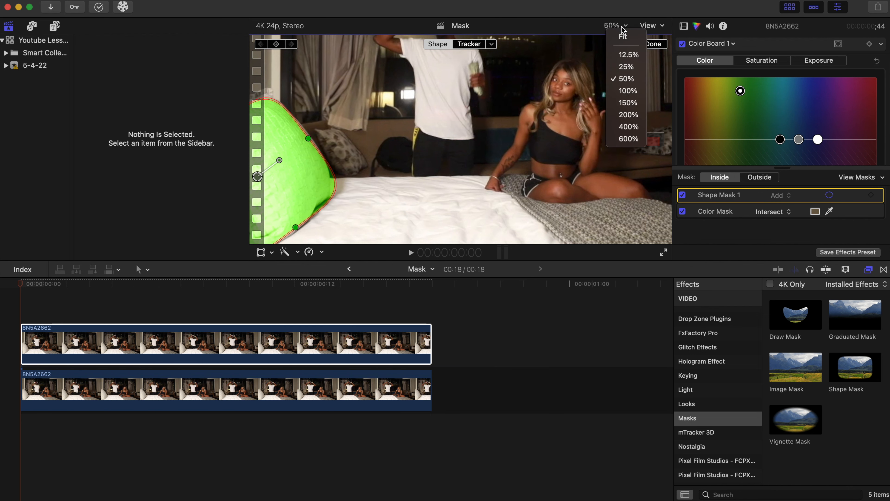
{"action": "left_click", "coordinate": [623, 37]}
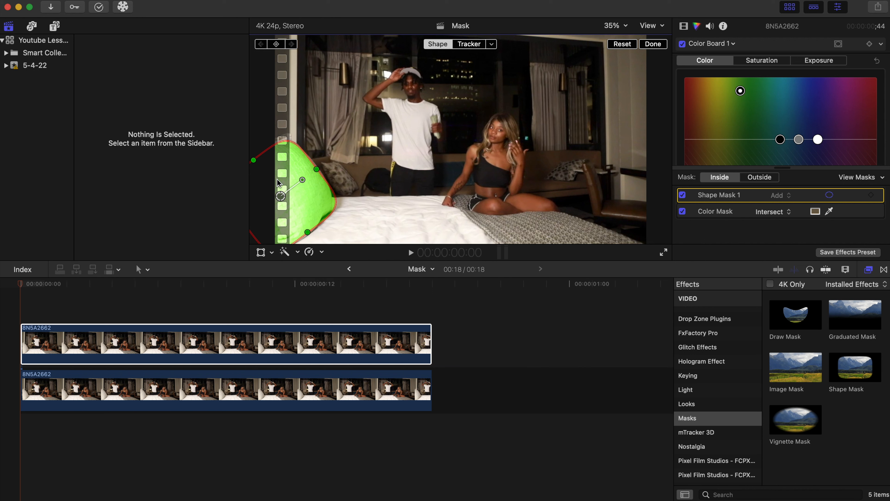
{"action": "left_click_drag", "start_coordinate": [279, 183], "coordinate": [277, 184]}
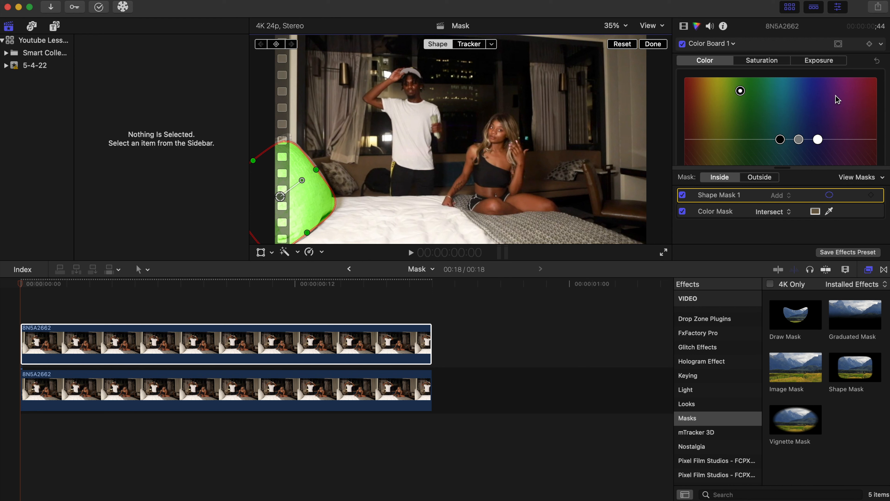
Add a keyframe to Color Board 1 at the first frame and nudge the shape mask to match the pillow.
{"action": "left_click", "coordinate": [871, 44]}
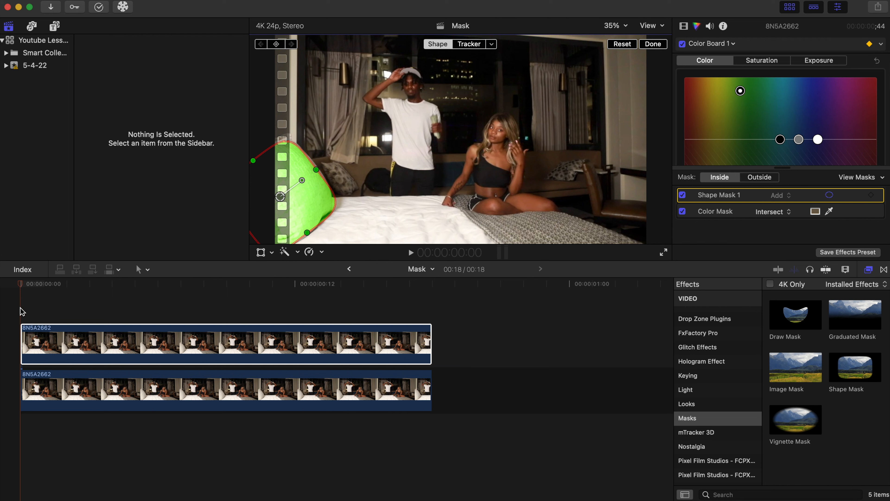
{"action": "key", "text": "Right"}
{"action": "key", "text": "Right"}
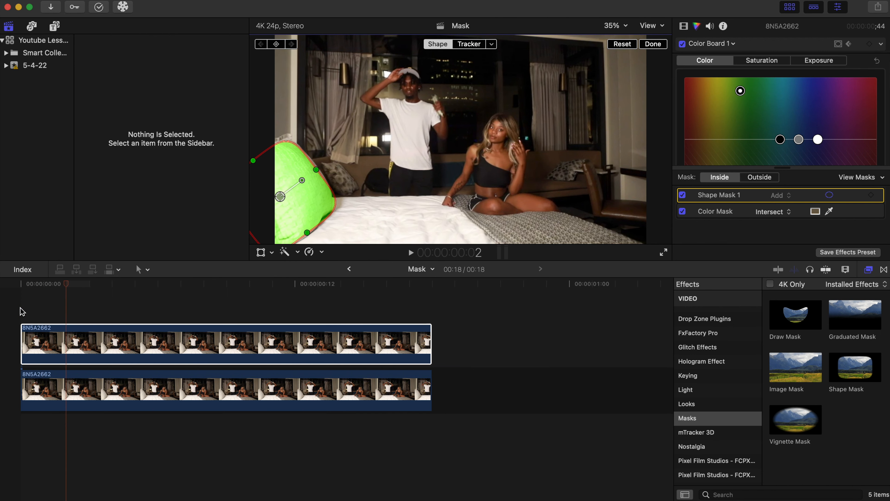
{"action": "key", "text": "Left"}
{"action": "key", "text": "Left"}
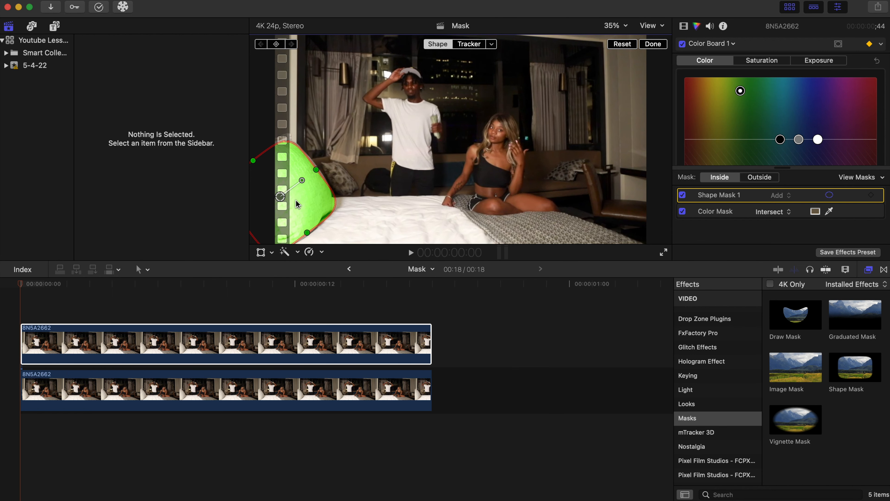
{"action": "left_click_drag", "start_coordinate": [296, 201], "coordinate": [296, 200]}
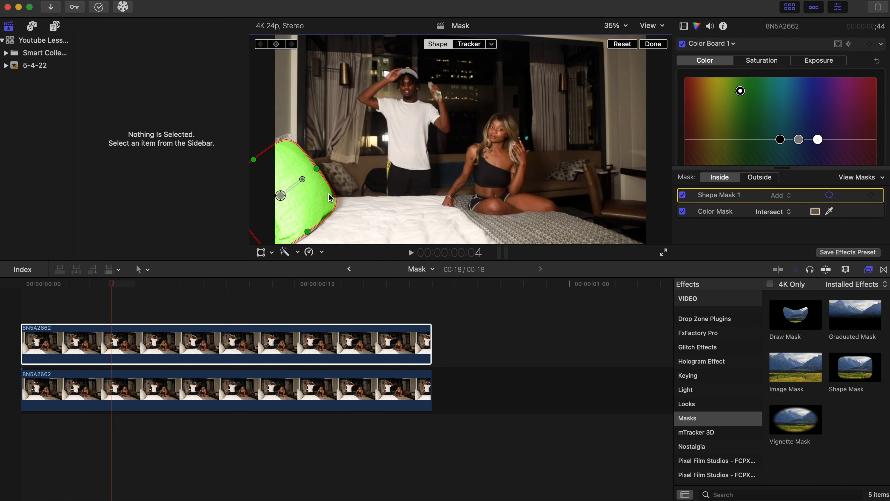
Shift the Global color to blue at frame 4 and move the playhead to frame 7 with the upper clip selected.
{"action": "left_click_drag", "start_coordinate": [744, 94], "coordinate": [795, 91]}
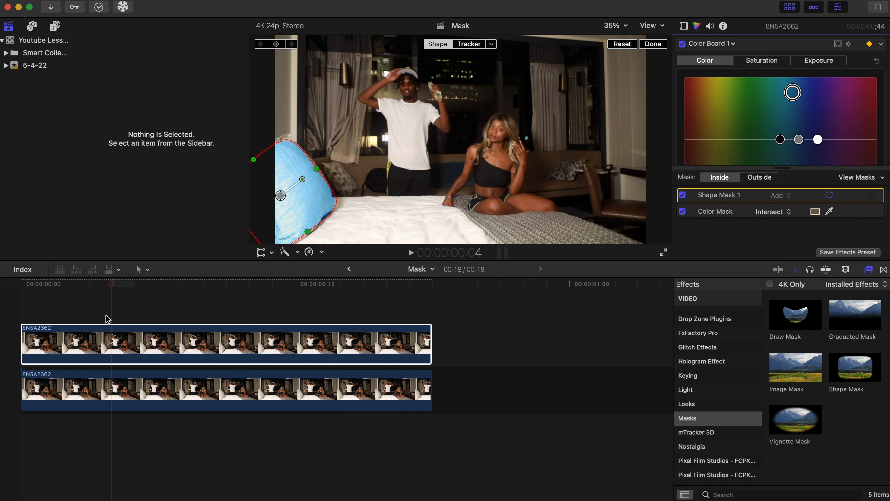
{"action": "left_click", "coordinate": [116, 344]}
{"action": "key", "text": "Right"}
{"action": "key", "text": "Right"}
{"action": "key", "text": "Right"}
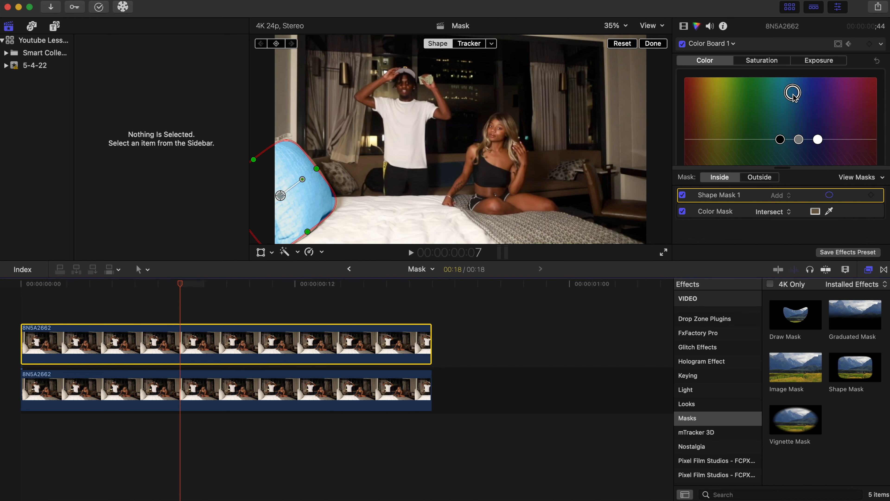
Shift the Global color to purple at frame 7 and to red at frame 10 on the upper clip.
{"action": "left_click_drag", "start_coordinate": [793, 95], "coordinate": [825, 110]}
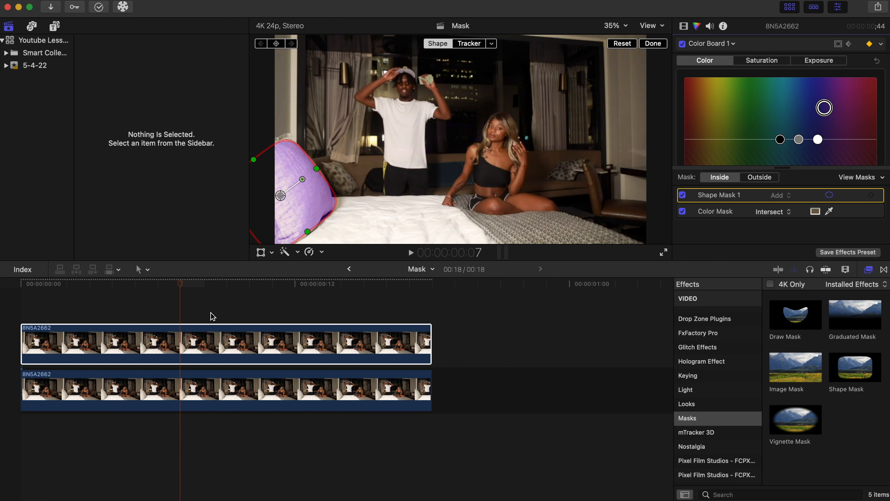
{"action": "left_click", "coordinate": [183, 345]}
{"action": "key", "text": "Right"}
{"action": "key", "text": "Right"}
{"action": "key", "text": "Right"}
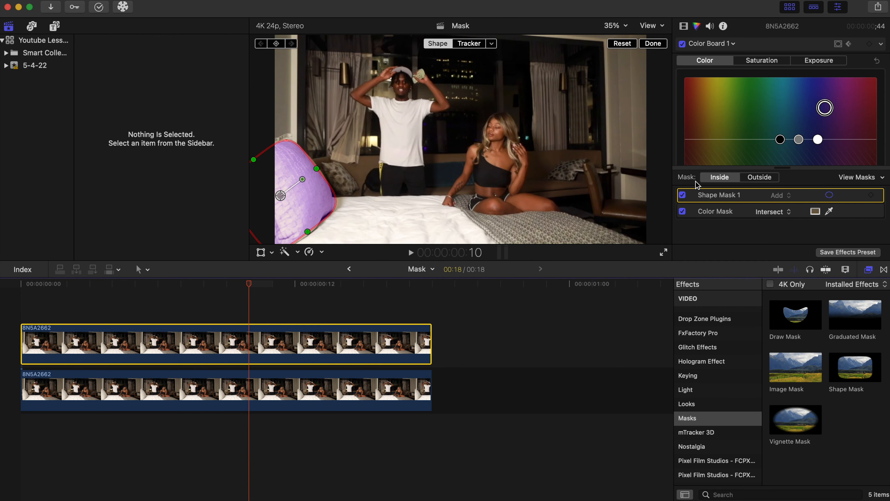
{"action": "left_click_drag", "start_coordinate": [825, 108], "coordinate": [874, 103]}
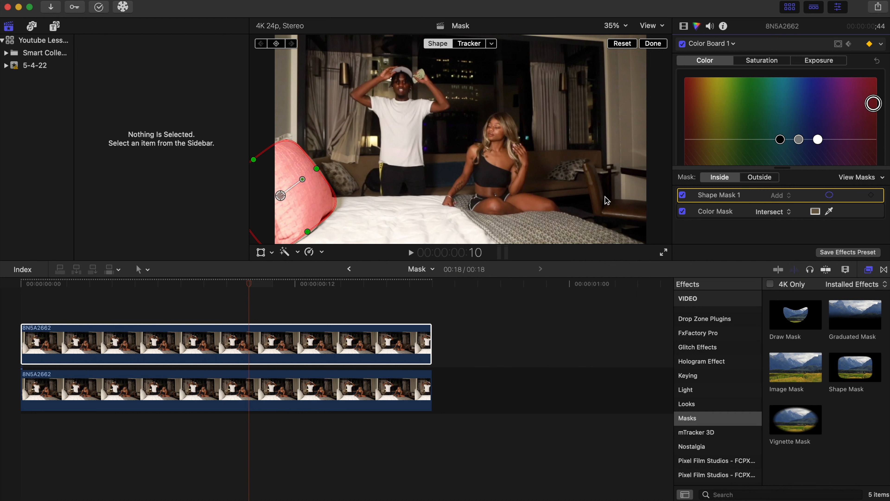
Close the mask's on-screen controls and play the color changes from the first frame.
{"action": "left_click", "coordinate": [20, 310]}
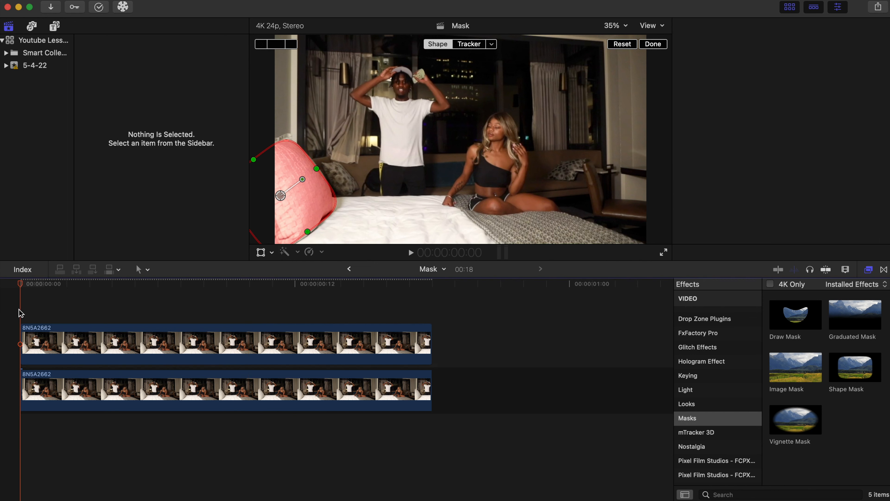
{"action": "left_click", "coordinate": [653, 44]}
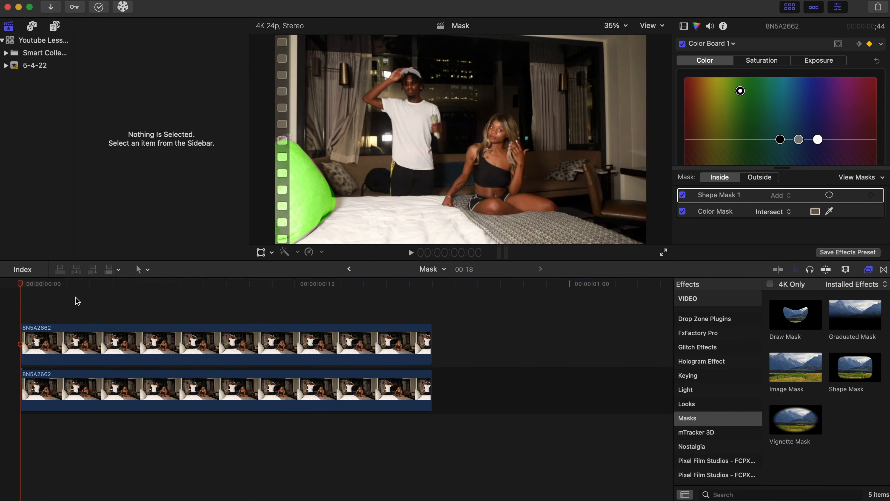
{"action": "key", "text": "space"}
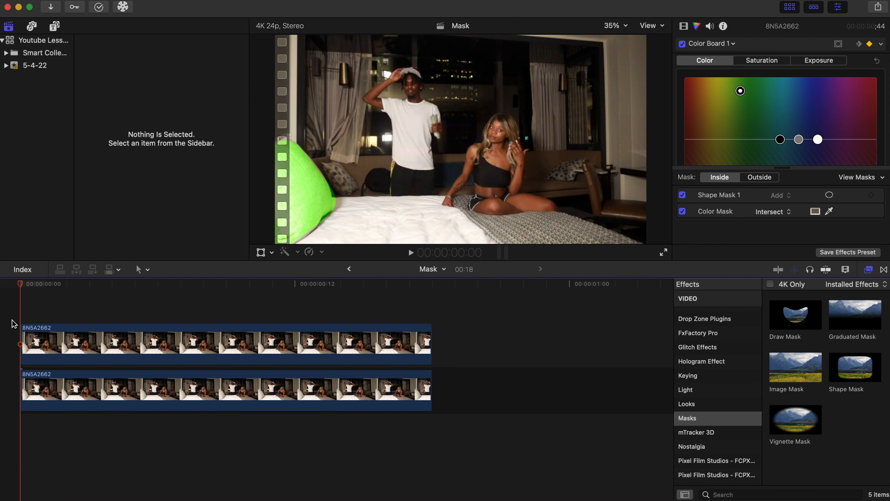
Extend the upper clip's end to 2:12, past the lower clip, and select the upper clip.
{"action": "left_click_drag", "start_coordinate": [431, 351], "coordinate": [513, 340]}
{"action": "scroll", "coordinate": [520, 341], "scroll_direction": "left", "scroll_amount": 20}
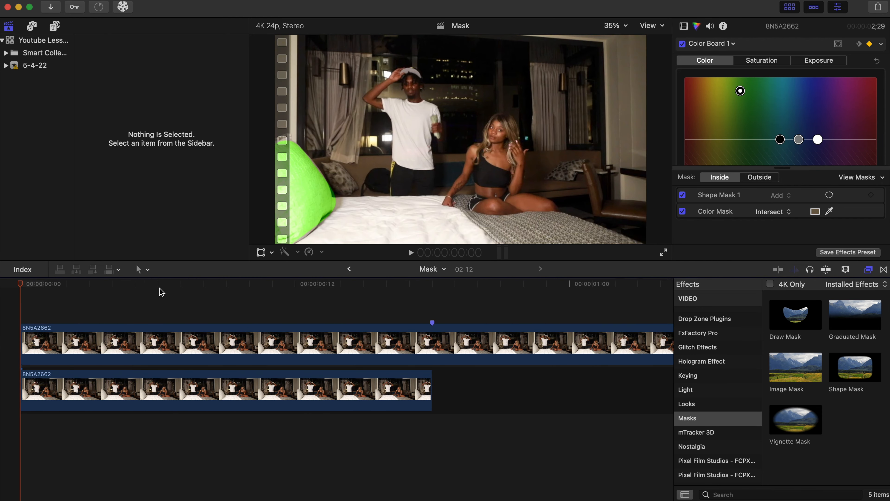
{"action": "left_click", "coordinate": [96, 345]}
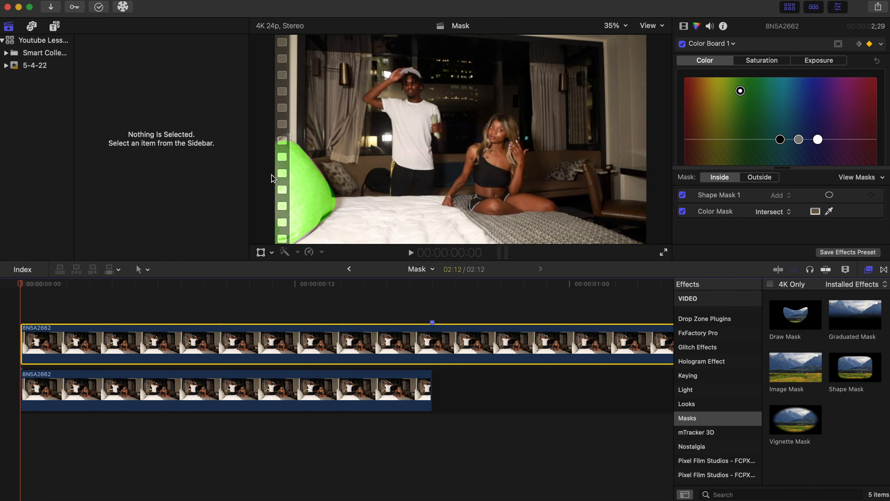
{"action": "left_click", "coordinate": [292, 159]}
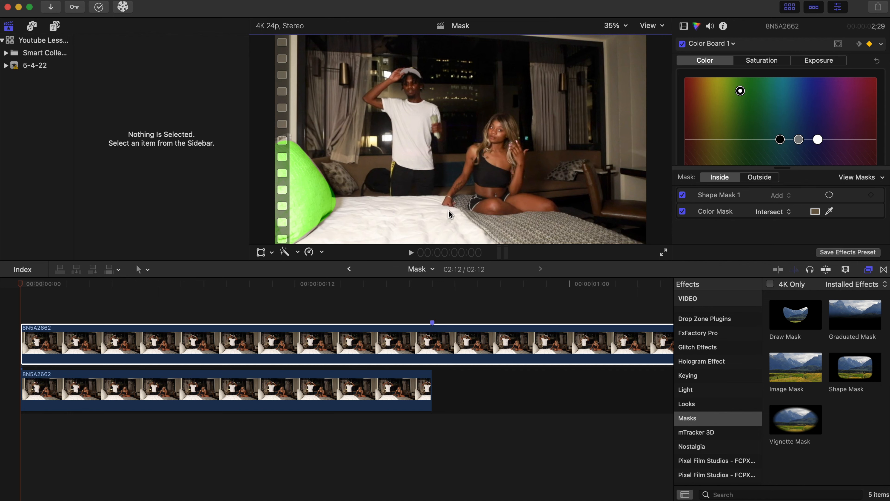
Shift the Global color to green at frame 14 and to yellow at frame 20.
{"action": "left_click_drag", "start_coordinate": [123, 285], "coordinate": [364, 304]}
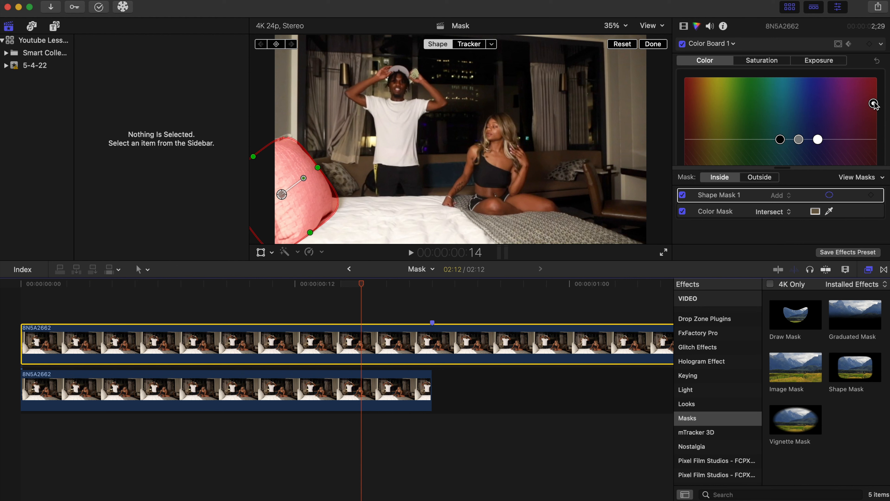
{"action": "left_click_drag", "start_coordinate": [874, 104], "coordinate": [756, 90]}
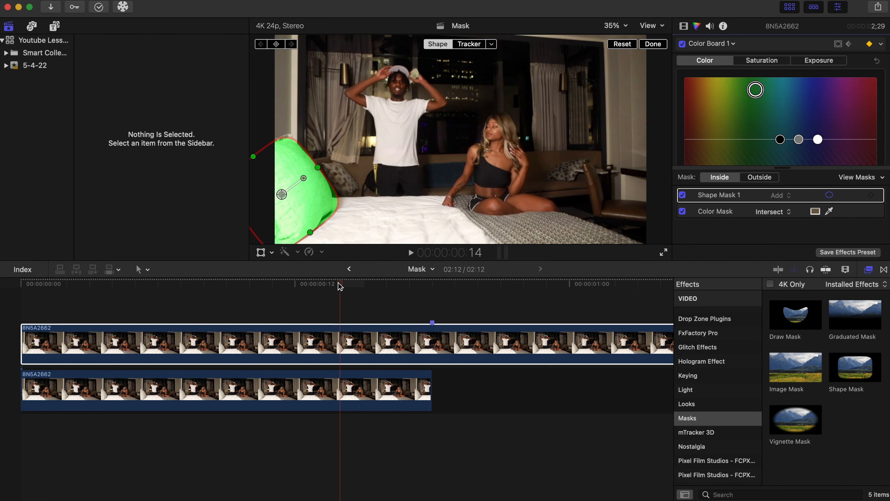
{"action": "left_click_drag", "start_coordinate": [340, 286], "coordinate": [480, 286]}
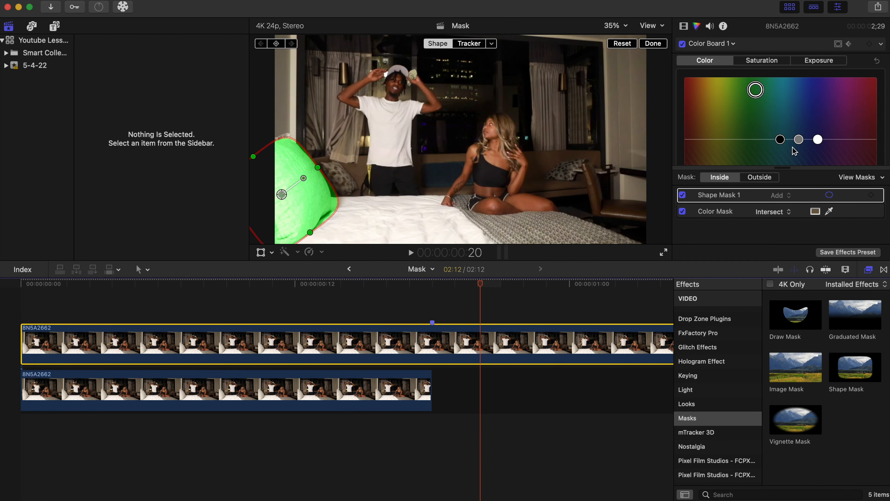
{"action": "left_click_drag", "start_coordinate": [751, 84], "coordinate": [712, 85]}
{"action": "left_click_drag", "start_coordinate": [478, 284], "coordinate": [568, 301]}
Close the mask's on-screen controls and replay the sequence from the start to check the pillow's color changes.
{"action": "left_click", "coordinate": [18, 311]}
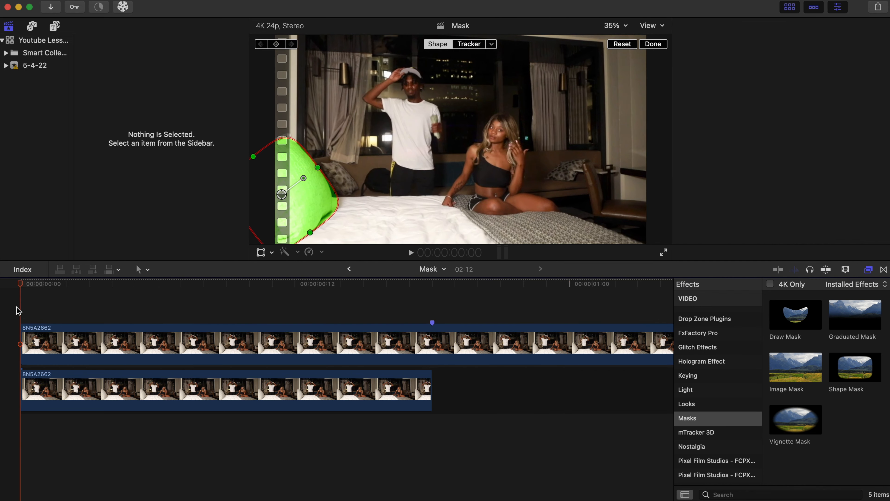
{"action": "left_click", "coordinate": [654, 43]}
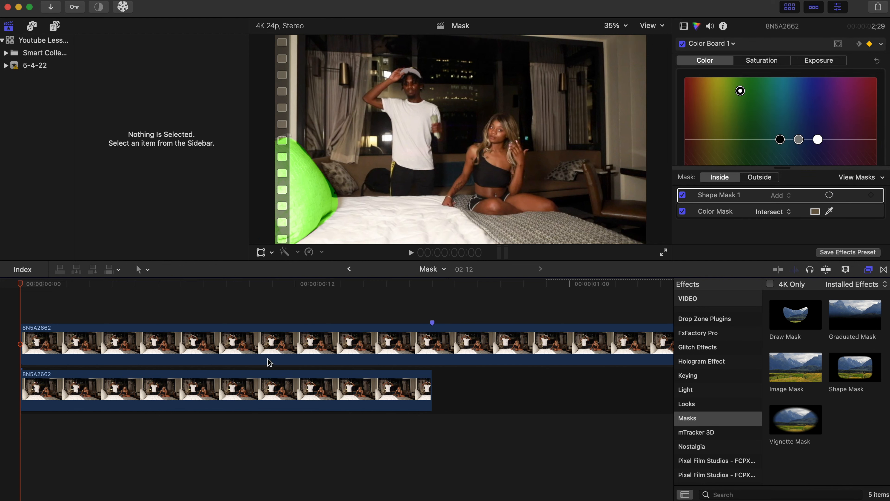
{"action": "key", "text": "space"}
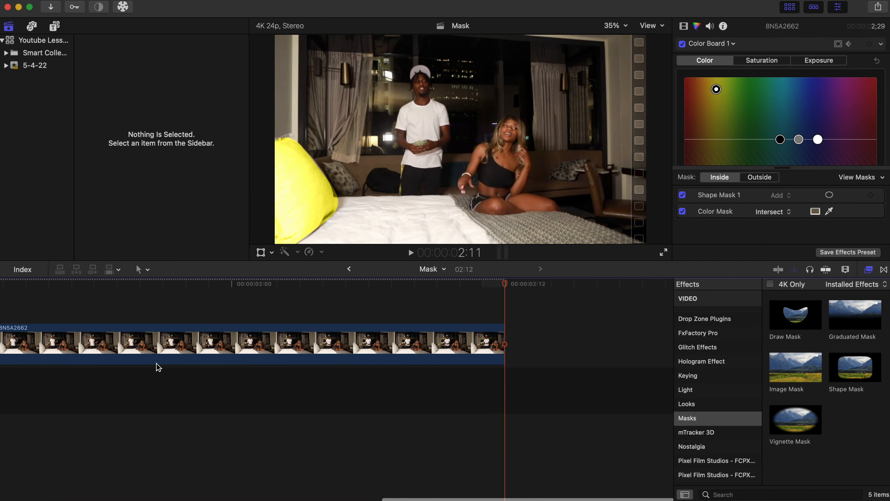
{"action": "scroll", "coordinate": [151, 363], "scroll_direction": "left", "scroll_amount": 20}
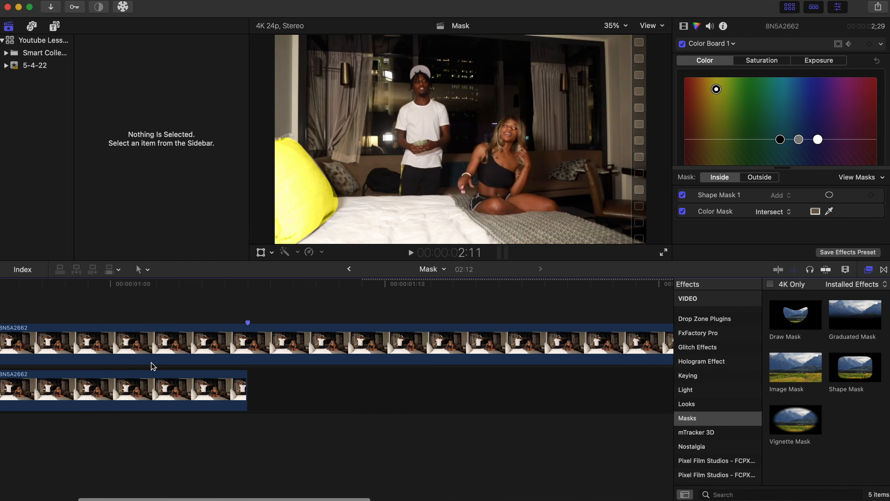
{"action": "left_click", "coordinate": [17, 304]}
{"action": "key", "text": "space"}
{"action": "key", "text": "space"}
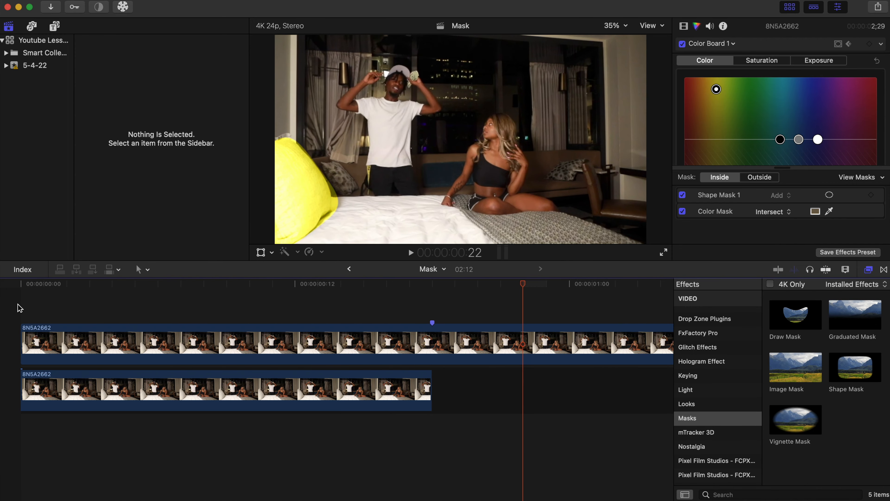
{"action": "left_click", "coordinate": [18, 304]}
{"action": "key", "text": "space"}
{"action": "key", "text": "space"}
Show the upper clip's Shape Mask 1 controls at frame 10 and inspect the mask in the clip's video settings.
{"action": "left_click", "coordinate": [113, 337]}
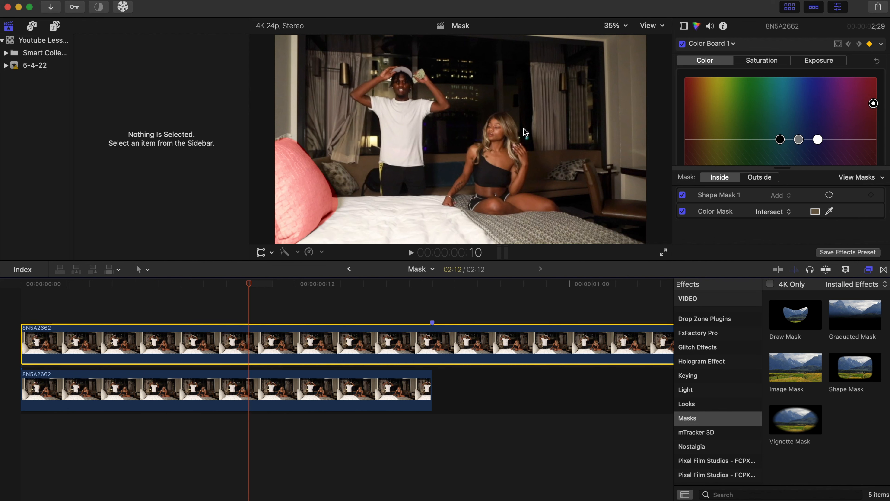
{"action": "left_click", "coordinate": [749, 196]}
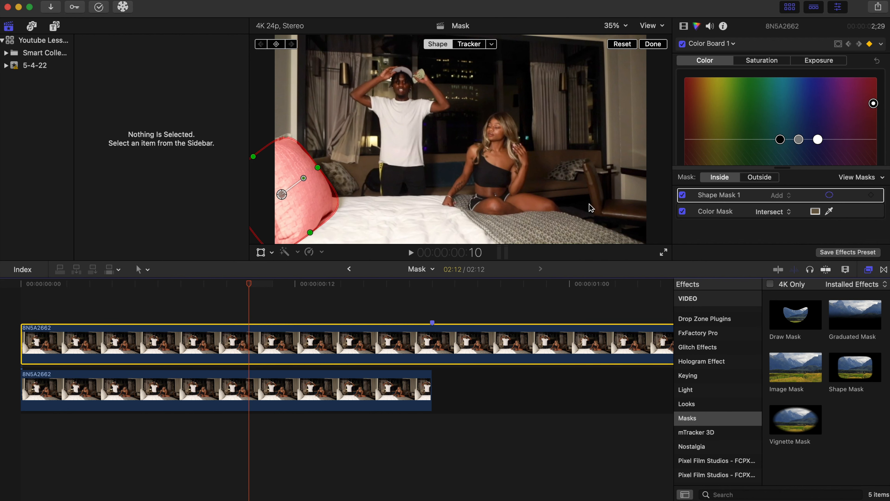
{"action": "left_click", "coordinate": [684, 26]}
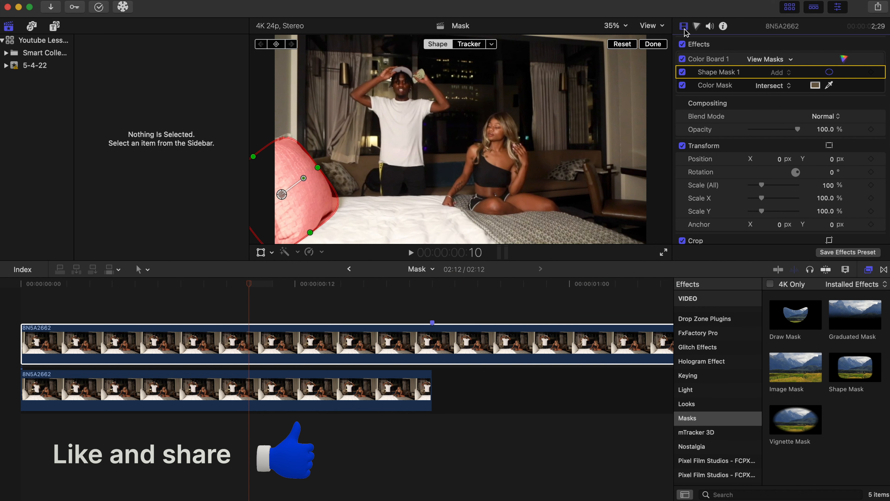
{"action": "left_click", "coordinate": [300, 208]}
{"action": "left_click_drag", "start_coordinate": [338, 201], "coordinate": [315, 207]}
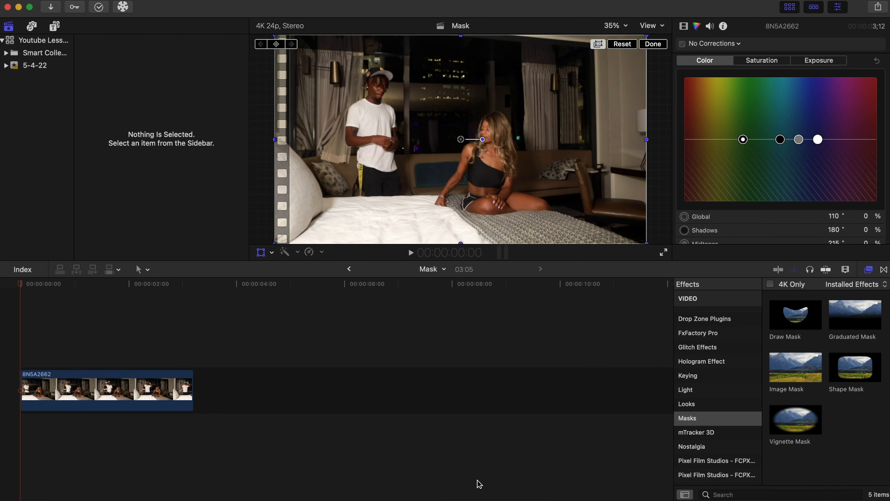
Extend the single uncorrected clip to 6:02 and add a marker on it at 2:20.
{"action": "left_click", "coordinate": [21, 283]}
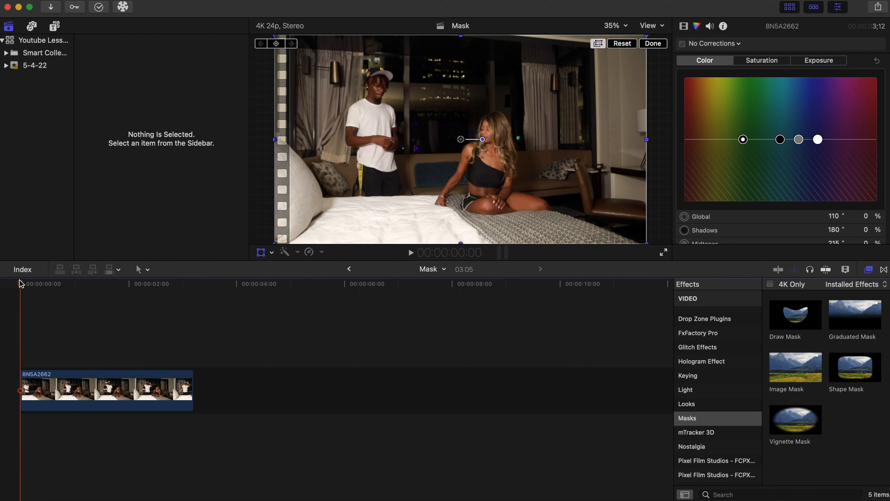
{"action": "left_click_drag", "start_coordinate": [22, 283], "coordinate": [169, 303]}
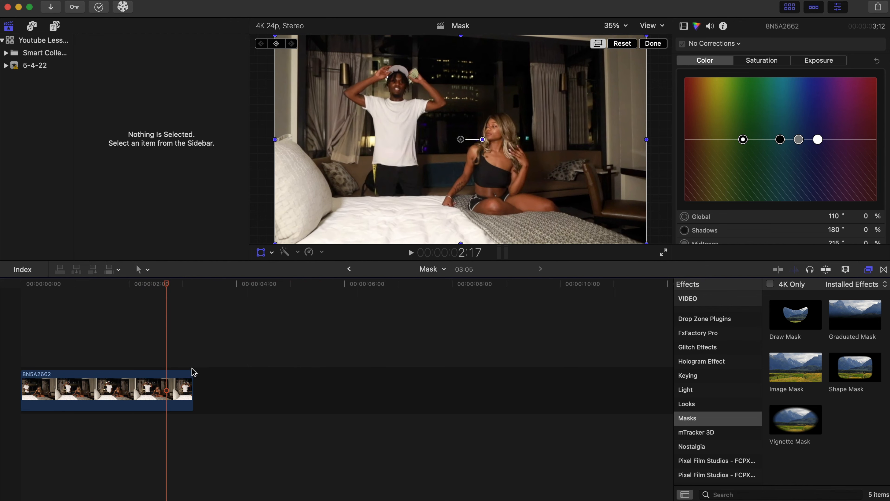
{"action": "left_click_drag", "start_coordinate": [193, 385], "coordinate": [347, 387]}
{"action": "mouse_move", "coordinate": [168, 288]}
{"action": "left_mouse_down"}
{"action": "mouse_move", "coordinate": [191, 293]}
{"action": "mouse_move", "coordinate": [175, 291]}
{"action": "left_mouse_up"}
{"action": "left_click", "coordinate": [177, 375]}
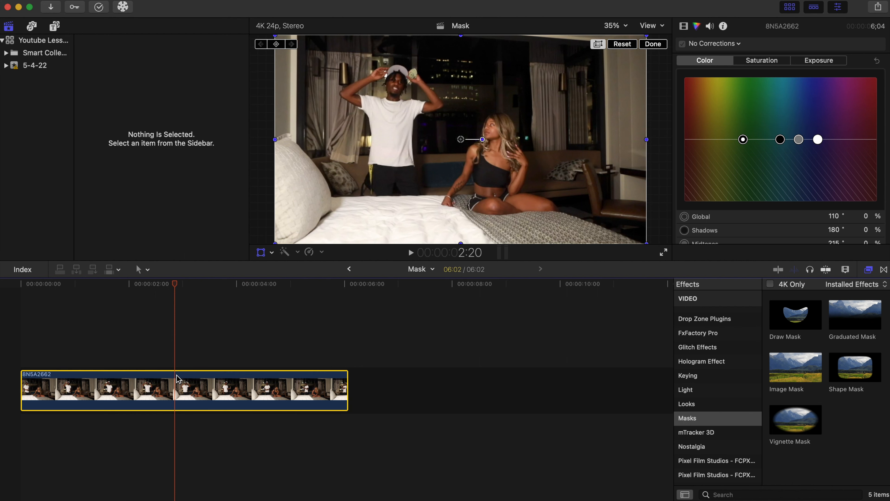
{"action": "key", "text": "m"}
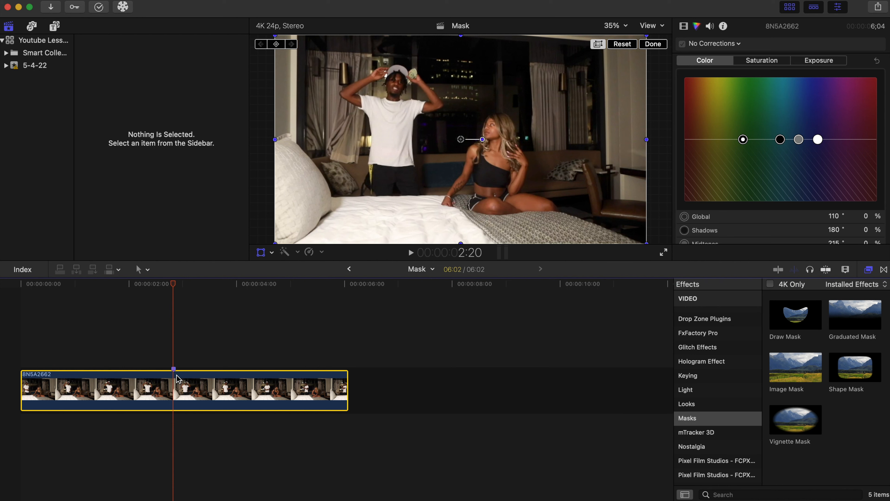
Split the clip at the 2:20 marker.
{"action": "key", "text": "super+equal"}
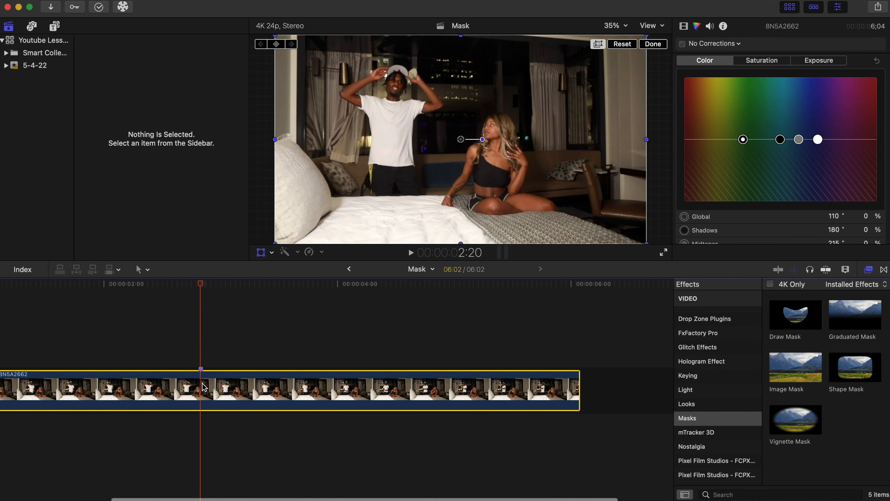
{"action": "key", "text": "super+b"}
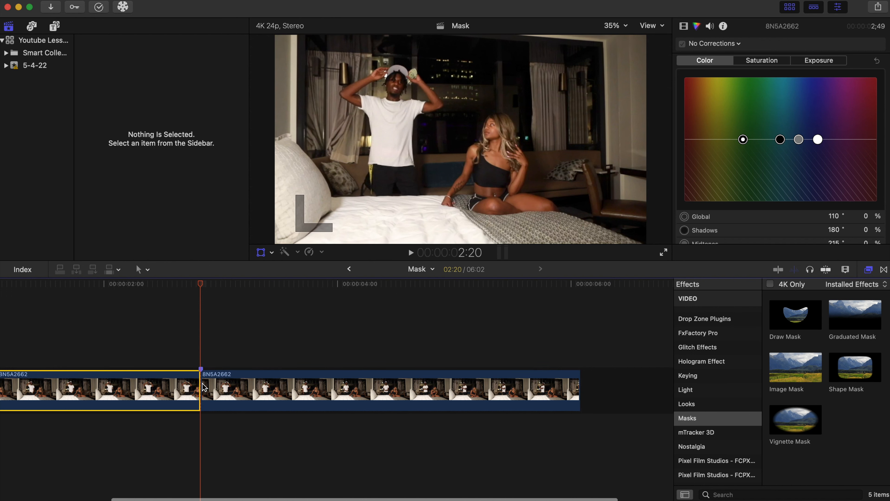
{"action": "left_click", "coordinate": [217, 362]}
{"action": "left_click", "coordinate": [200, 359]}
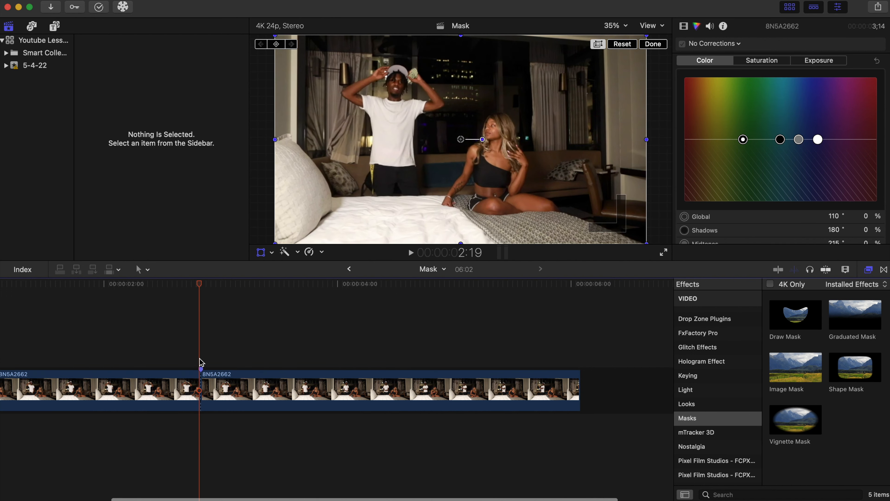
Split the second clip at 2:21, leaving a one-frame piece after the marker.
{"action": "key", "text": "Right"}
{"action": "key", "text": "Right"}
{"action": "key", "text": "Right"}
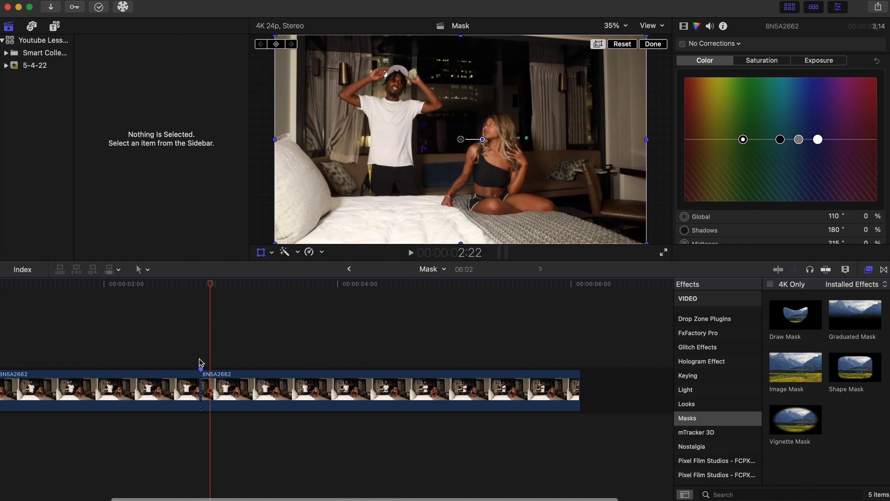
{"action": "key", "text": "Right"}
{"action": "key", "text": "Left"}
{"action": "key", "text": "Left"}
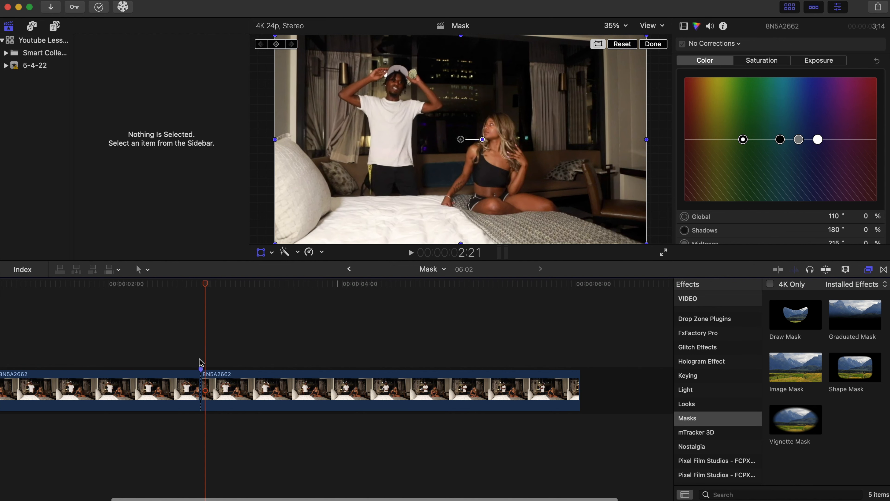
{"action": "key", "text": "Left"}
{"action": "key", "text": "Right"}
{"action": "left_click", "coordinate": [209, 387]}
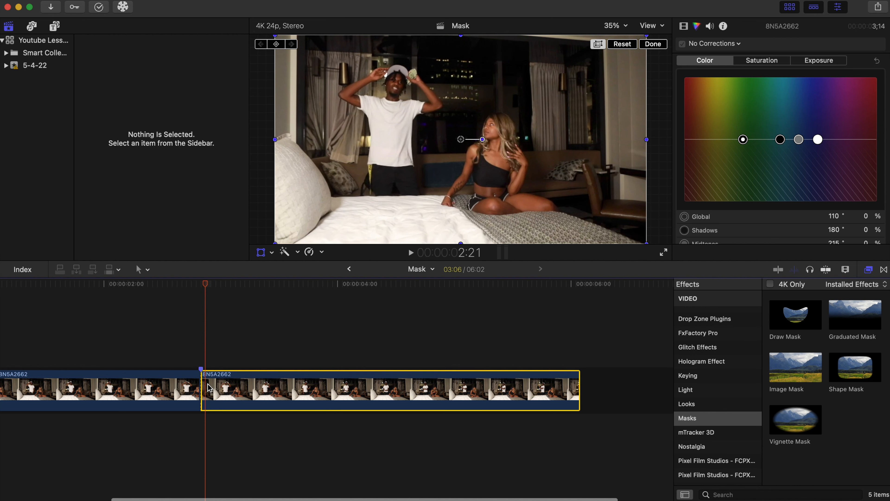
{"action": "key", "text": "super+b"}
Cut a second one-frame piece by splitting the remaining clip at 2:22.
{"action": "key", "text": "super+equal"}
{"action": "key", "text": "super+equal"}
{"action": "key", "text": "super+equal"}
{"action": "key", "text": "super+equal"}
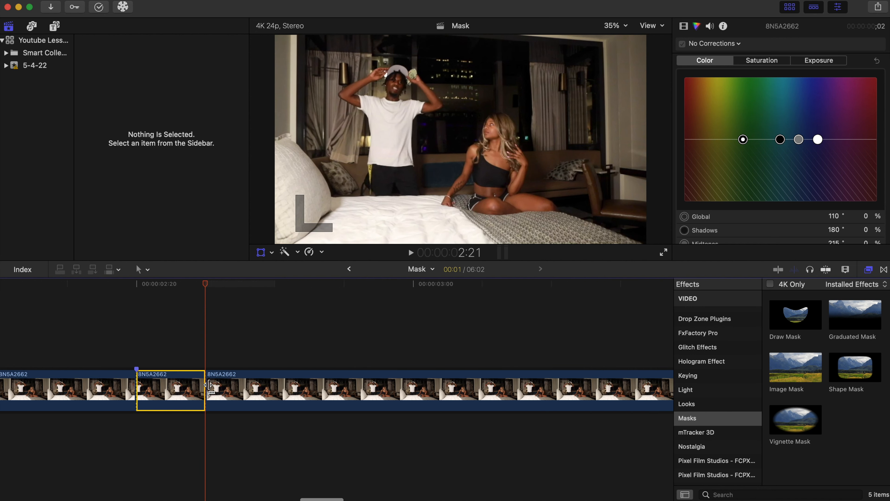
{"action": "key", "text": "super+equal"}
{"action": "key", "text": "Right"}
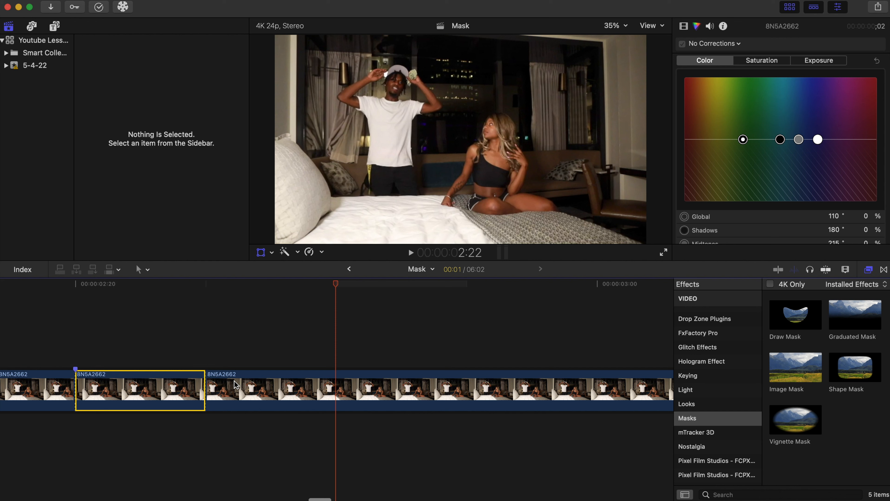
{"action": "left_click", "coordinate": [339, 389]}
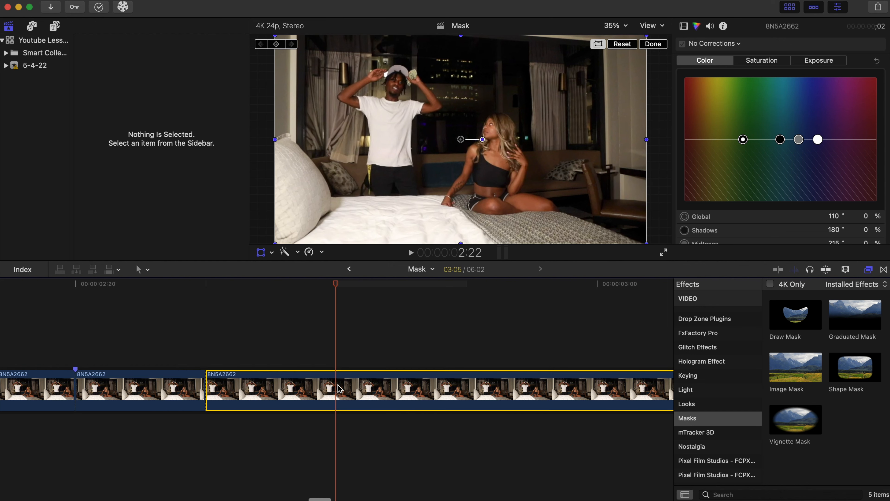
{"action": "key", "text": "super+b"}
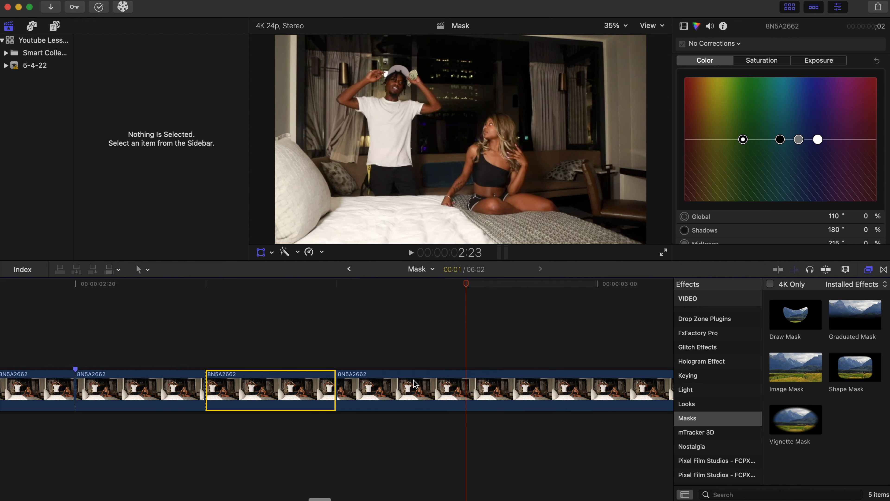
Cut a third one-frame piece by splitting the remaining clip at 2:23.
{"action": "left_click", "coordinate": [469, 390]}
{"action": "key", "text": "super+b"}
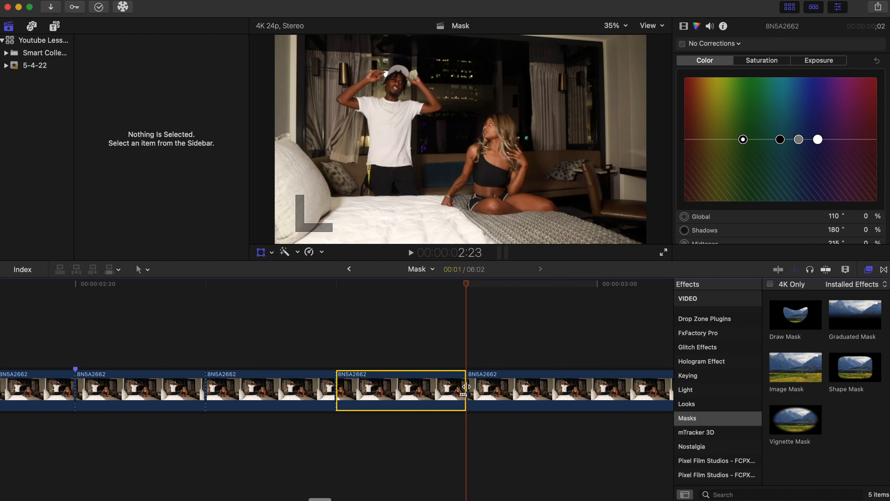
{"action": "key", "text": "Right"}
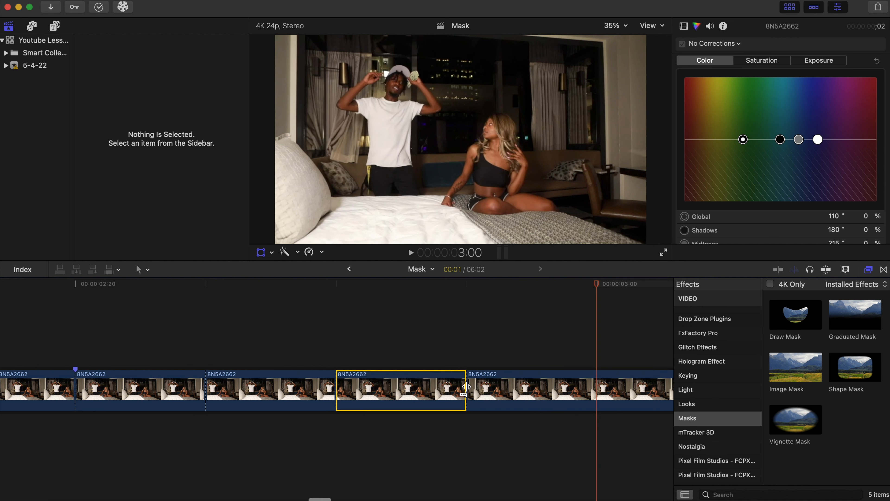
{"action": "key", "text": "Left"}
{"action": "scroll", "coordinate": [466, 386], "scroll_direction": "left", "scroll_amount": 5}
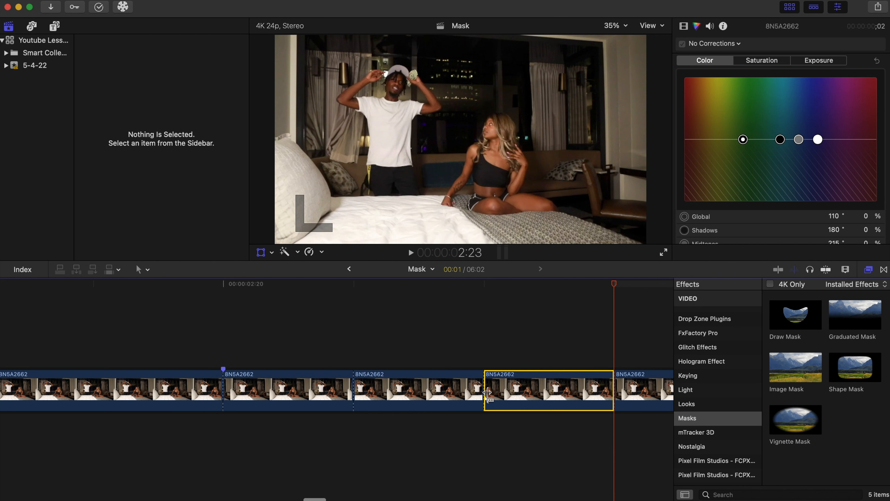
Play the timeline from 2:19 to review the one-frame pieces after the marker.
{"action": "left_click", "coordinate": [209, 354]}
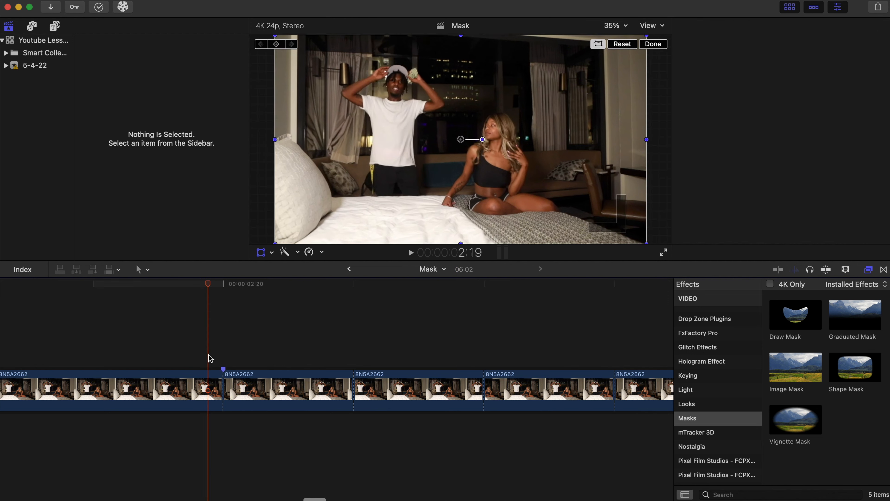
{"action": "key", "text": "space"}
{"action": "key", "text": "space"}
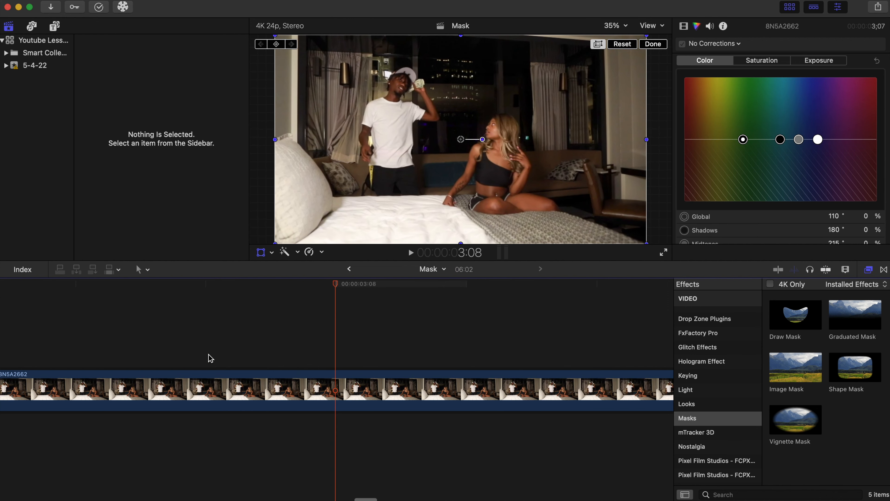
{"action": "scroll", "coordinate": [210, 358], "scroll_direction": "left", "scroll_amount": 20}
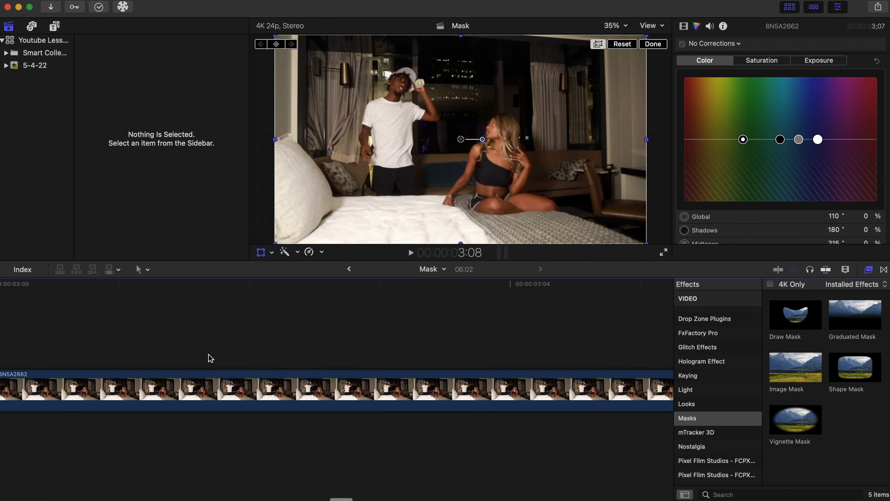
{"action": "scroll", "coordinate": [211, 358], "scroll_direction": "left", "scroll_amount": 20}
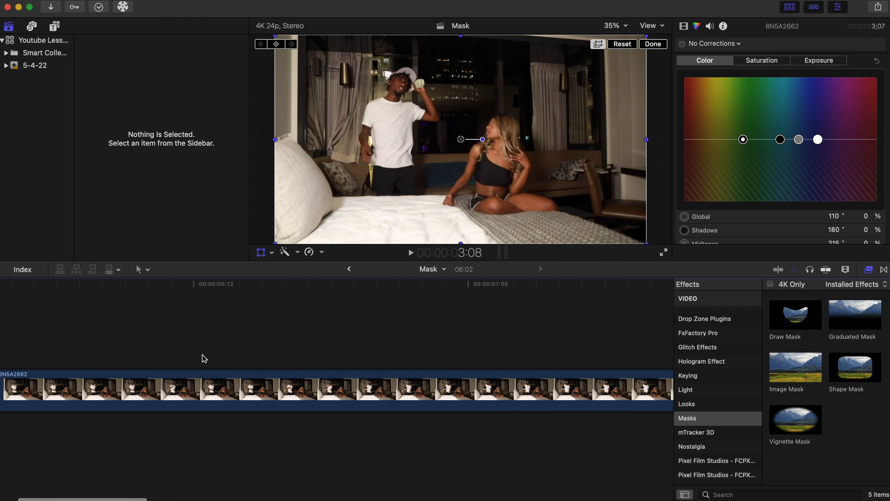
{"action": "scroll", "coordinate": [204, 357], "scroll_direction": "right", "scroll_amount": 20}
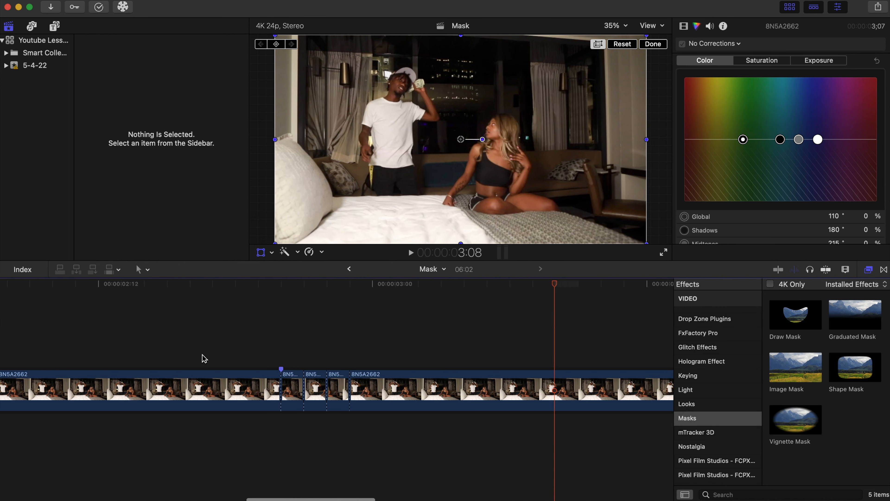
{"action": "scroll", "coordinate": [204, 358], "scroll_direction": "right", "scroll_amount": 8}
Split the remaining clip at 3:00 to leave a fourth one-frame piece.
{"action": "left_click", "coordinate": [169, 363]}
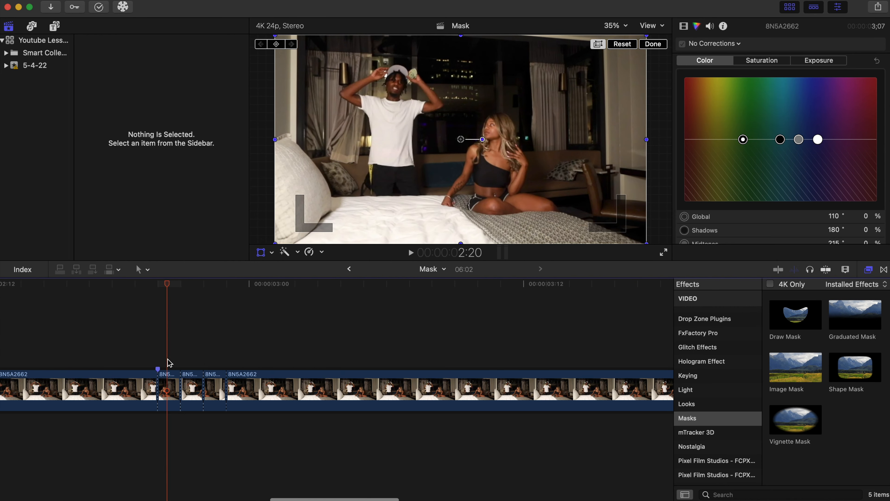
{"action": "left_click", "coordinate": [169, 379]}
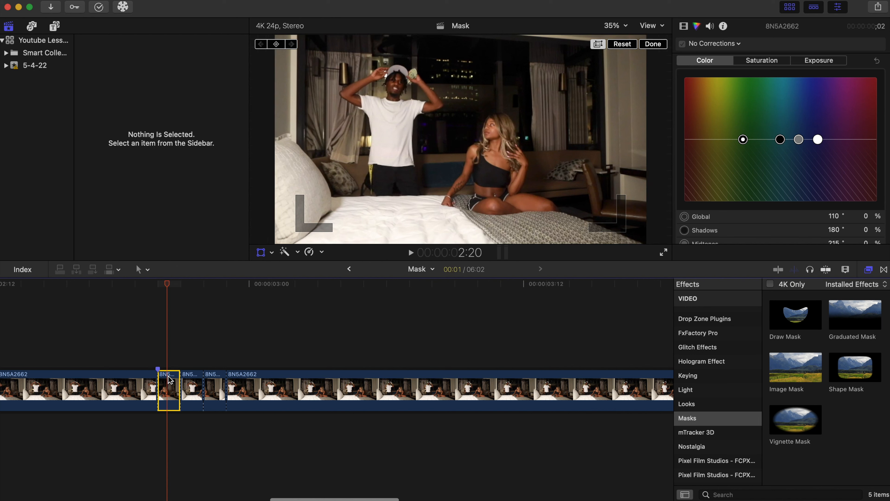
{"action": "left_click", "coordinate": [246, 363]}
{"action": "key", "text": "super+b"}
{"action": "left_click", "coordinate": [245, 381]}
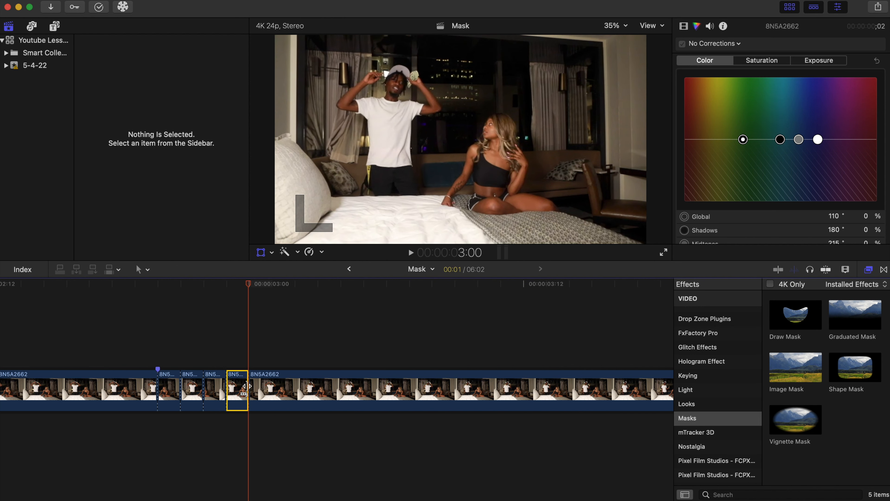
Apply the Draw Mask effect to the first one-frame piece at 2:20.
{"action": "left_click", "coordinate": [169, 386]}
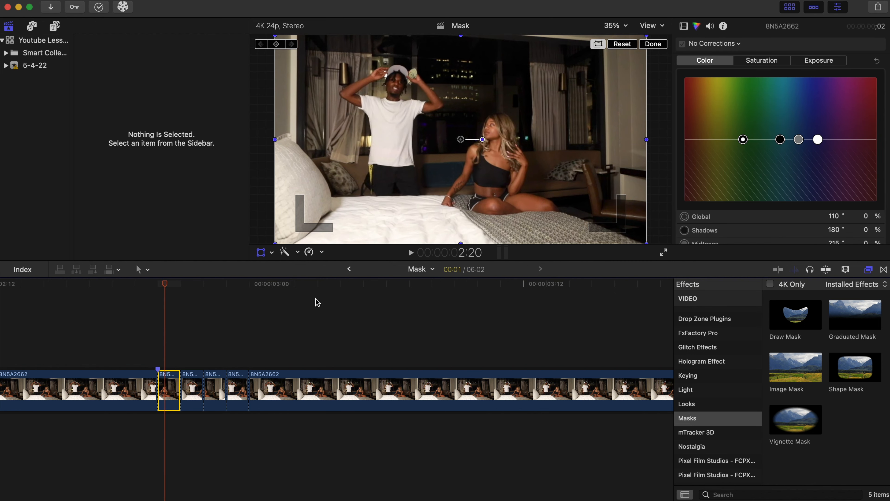
{"action": "left_click", "coordinate": [683, 26]}
{"action": "scroll", "coordinate": [755, 209], "scroll_direction": "down", "scroll_amount": 3}
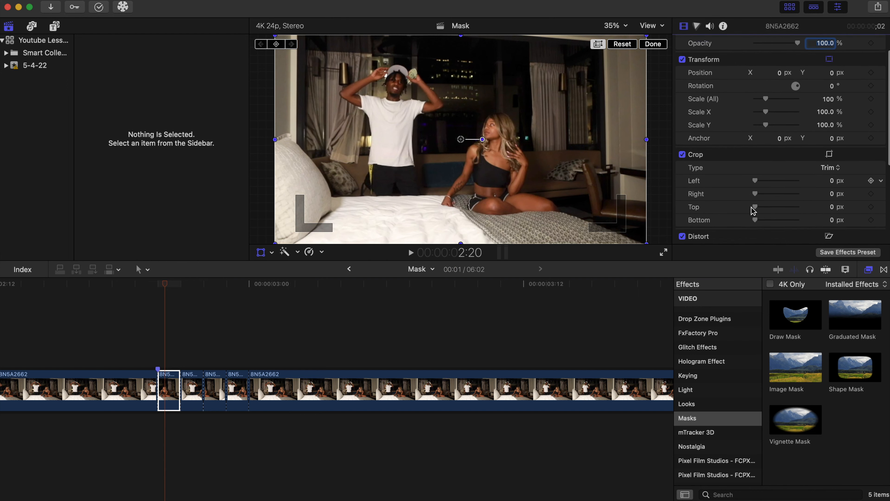
{"action": "scroll", "coordinate": [754, 212], "scroll_direction": "up", "scroll_amount": 1}
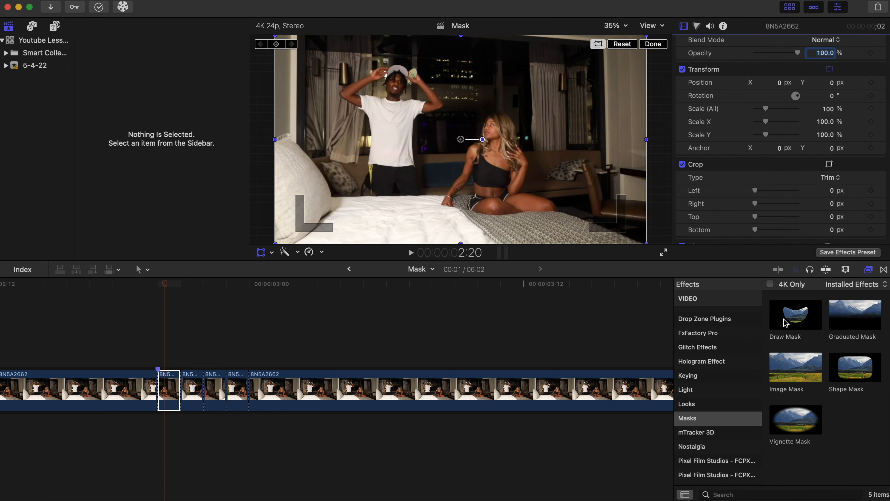
{"action": "left_click_drag", "start_coordinate": [799, 323], "coordinate": [169, 390]}
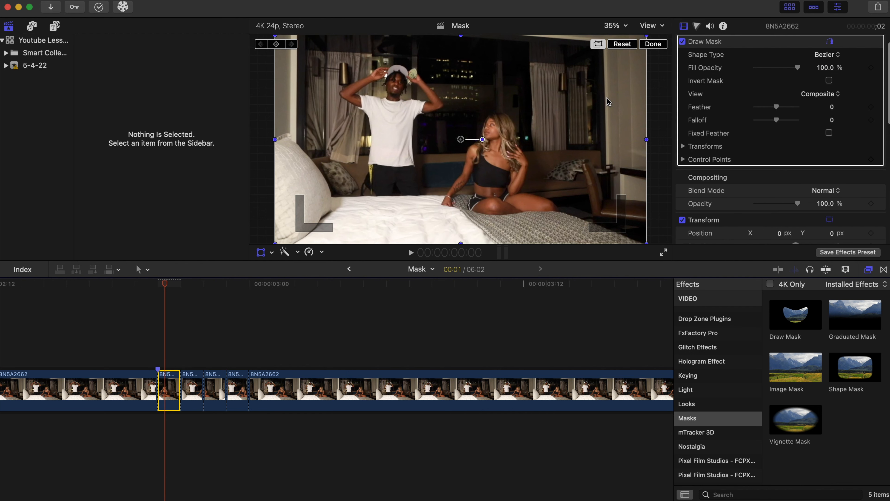
{"action": "left_click", "coordinate": [654, 44]}
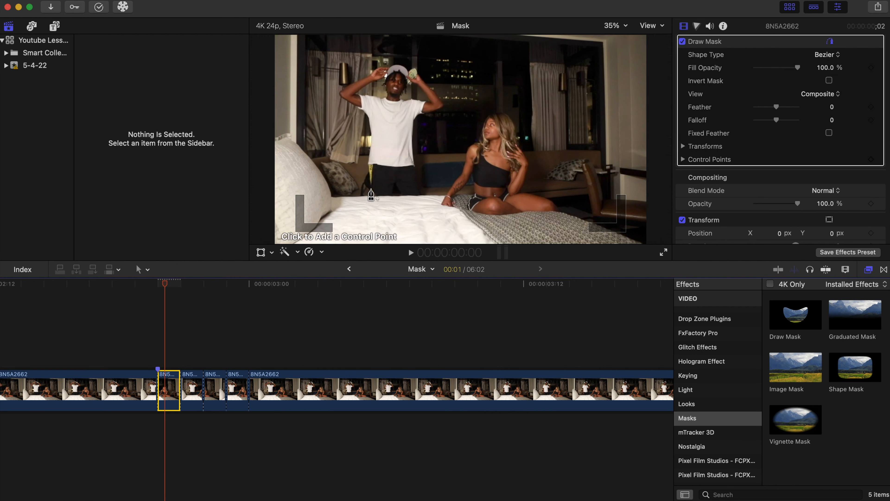
Trace a closed, straight-edged mask around the standing man, from his raised arms down to the bed.
{"action": "left_click_drag", "start_coordinate": [371, 195], "coordinate": [442, 105]}
{"action": "left_click", "coordinate": [444, 104]}
{"action": "left_click", "coordinate": [440, 111]}
{"action": "left_click", "coordinate": [426, 113]}
{"action": "left_click", "coordinate": [417, 116]}
{"action": "left_click", "coordinate": [413, 150]}
{"action": "left_click", "coordinate": [415, 171]}
{"action": "left_click", "coordinate": [420, 195]}
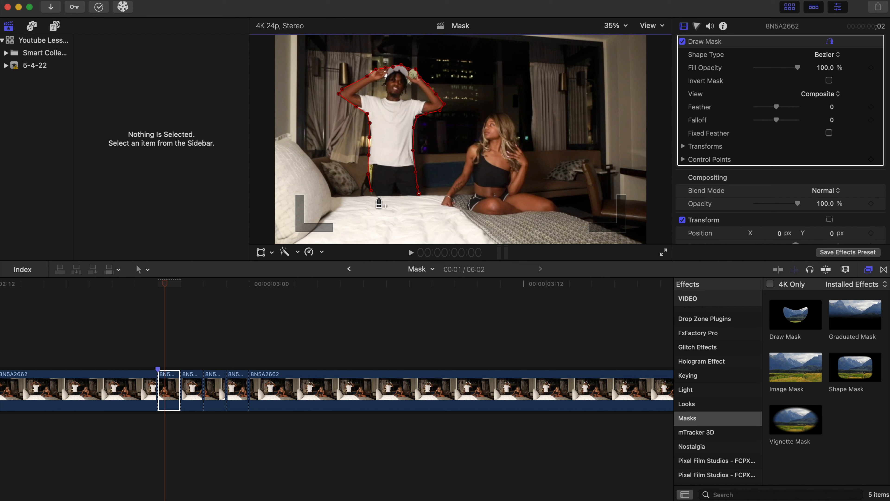
{"action": "left_click", "coordinate": [379, 196]}
{"action": "left_click", "coordinate": [370, 193]}
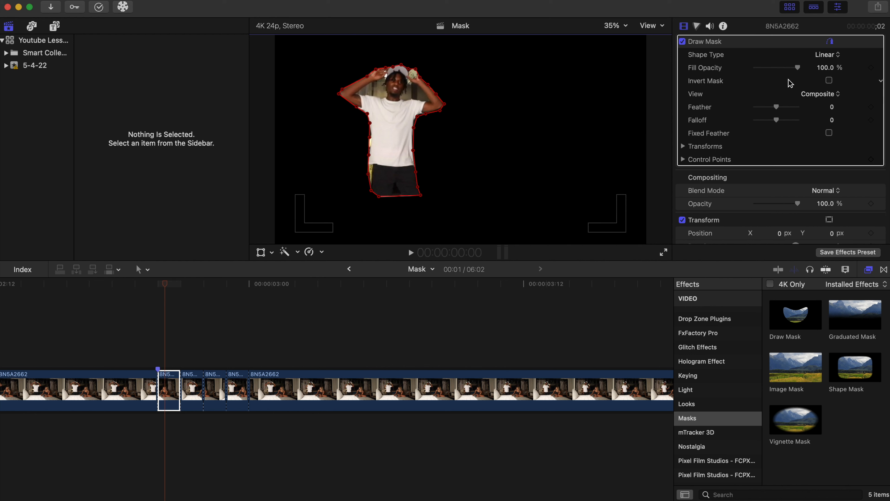
Invert the mask and shift its control point beside the man's lower leg slightly outward.
{"action": "left_click", "coordinate": [829, 80]}
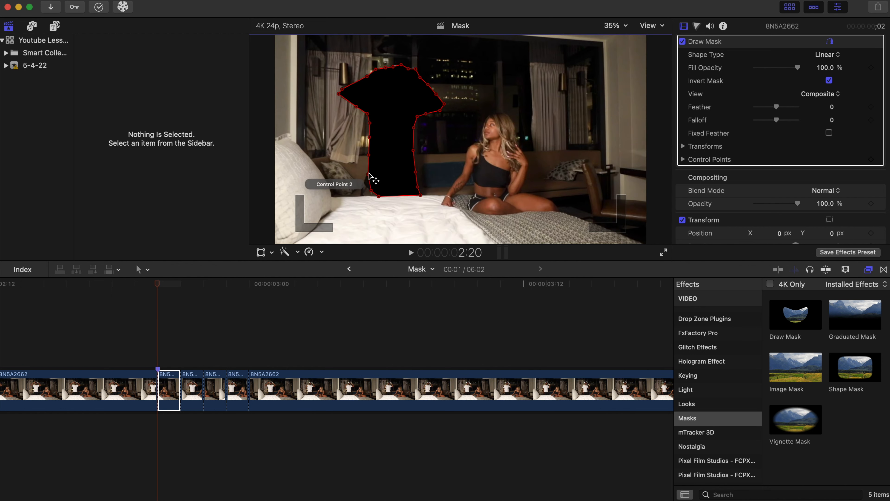
{"action": "left_click_drag", "start_coordinate": [368, 174], "coordinate": [364, 185]}
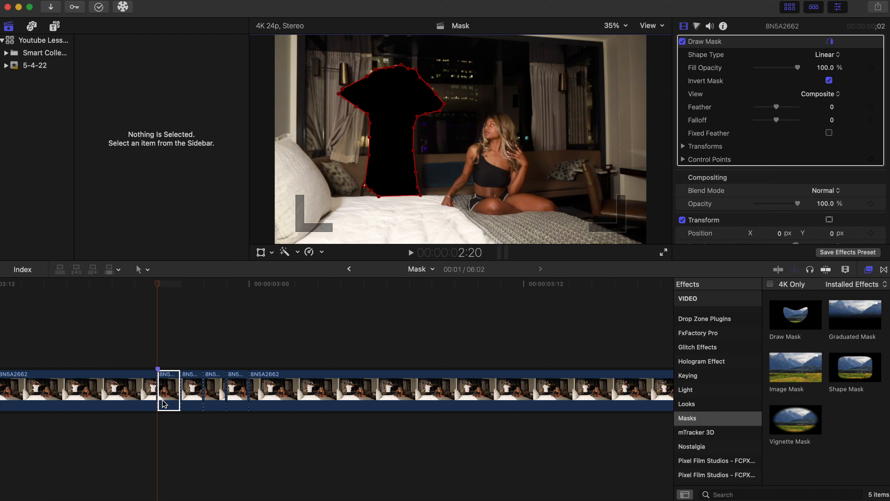
Duplicate the masked one-frame piece and insert two copies so that masked and unmasked frames alternate.
{"action": "left_click_drag", "start_coordinate": [164, 404], "coordinate": [172, 353]}
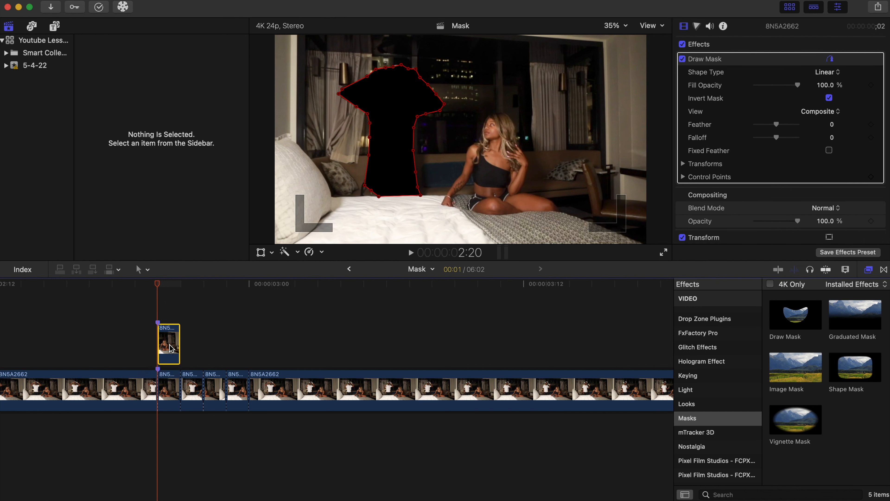
{"action": "left_click_drag", "start_coordinate": [171, 348], "coordinate": [257, 379]}
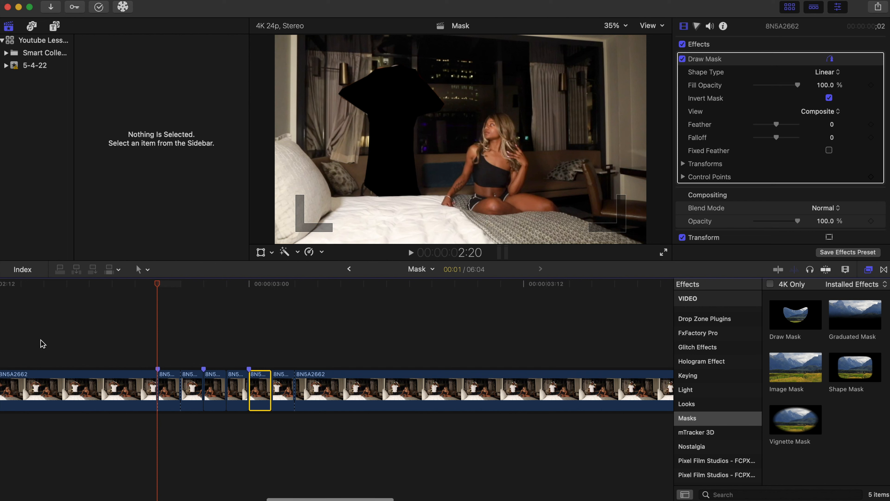
Play the sequence from 2:14 to check the alternating masked frames.
{"action": "left_click", "coordinate": [31, 339]}
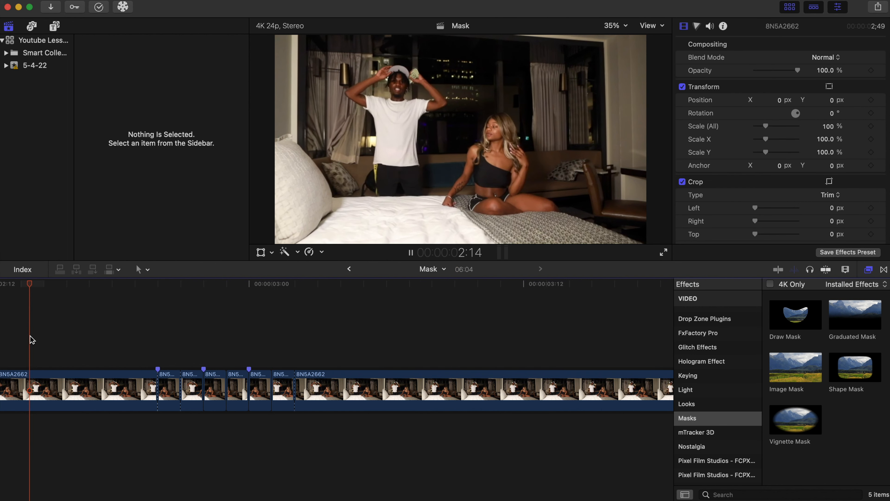
{"action": "key", "text": "space"}
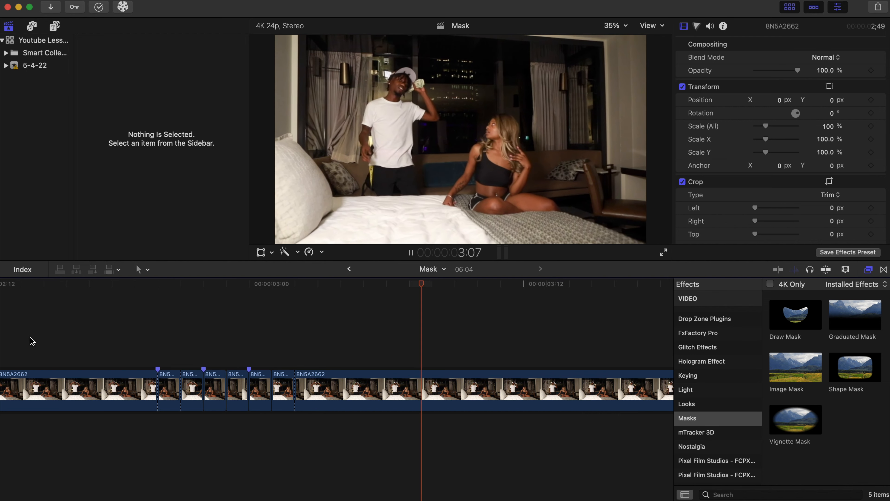
{"action": "key", "text": "space"}
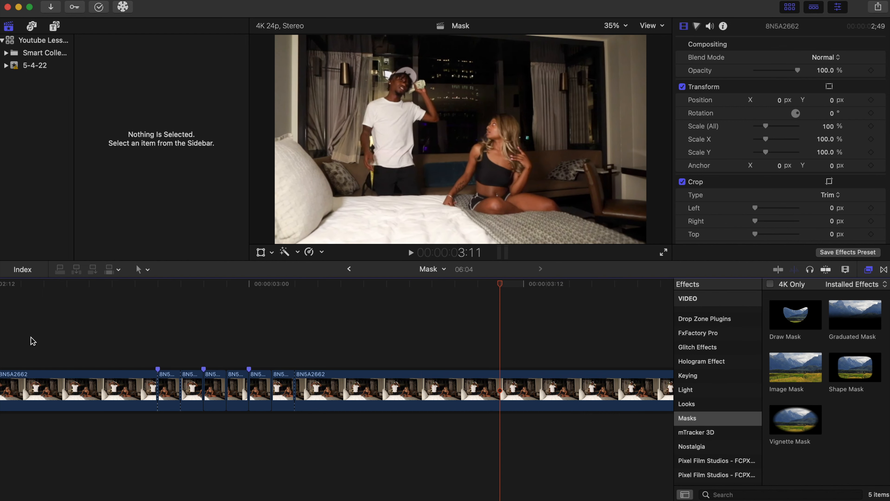
{"action": "left_click", "coordinate": [110, 345]}
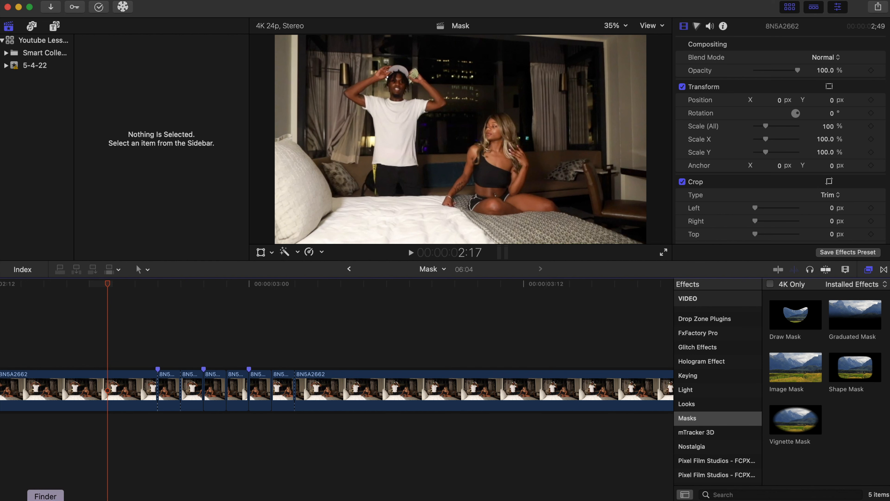
Bring Cash-US-1024x512.jpeg from Finder's Recents into the timeline beneath the main clips, starting at 2:20.
{"action": "left_click", "coordinate": [45, 500]}
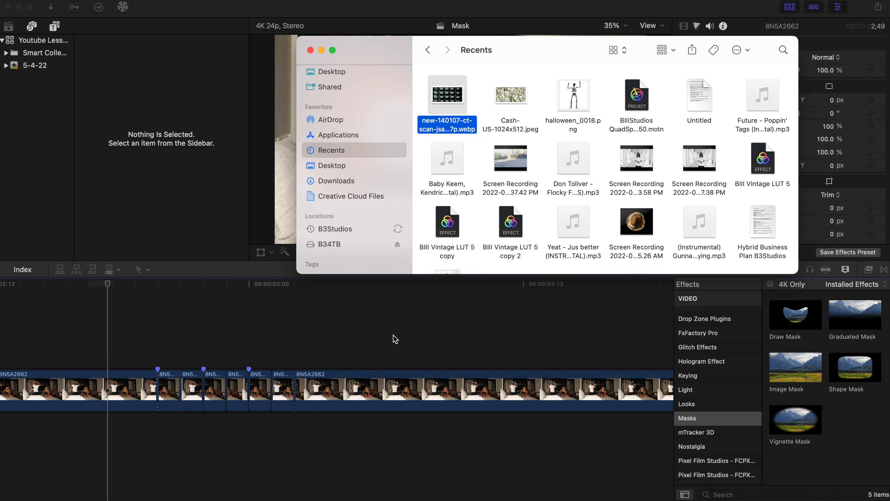
{"action": "left_click_drag", "start_coordinate": [514, 101], "coordinate": [157, 471]}
{"action": "left_click", "coordinate": [114, 354]}
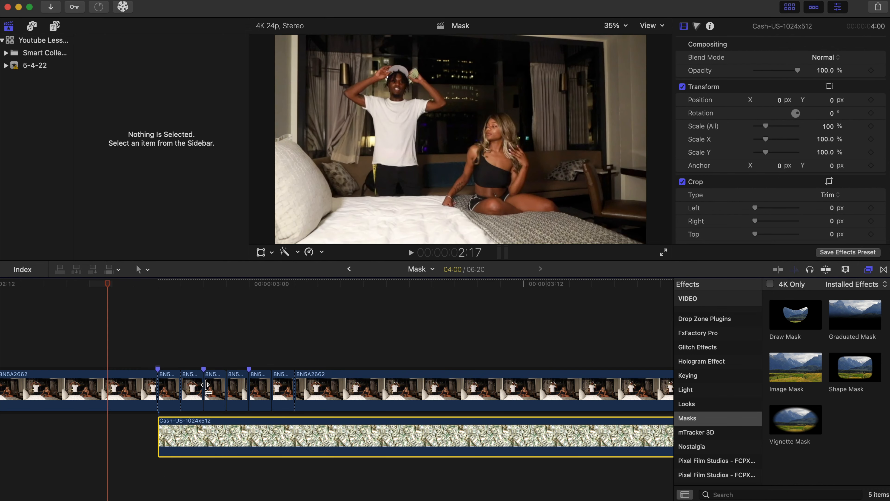
Split the cash image at 3:02 and delete the part after the one-frame pieces.
{"action": "left_click", "coordinate": [296, 334]}
{"action": "key", "text": "l"}
{"action": "left_click", "coordinate": [303, 448]}
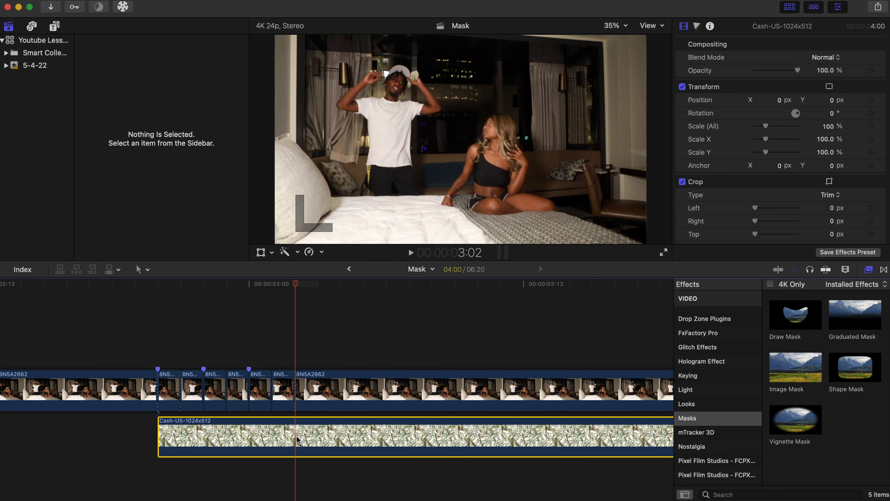
{"action": "key", "text": "super+b"}
{"action": "left_click", "coordinate": [387, 436]}
{"action": "key", "text": "Delete"}
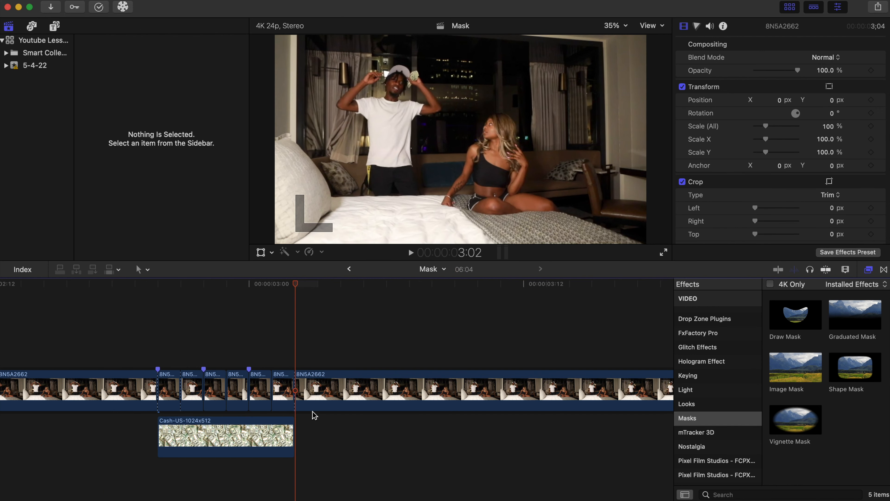
Play the section from before the marker to check the cash image flashing through the masked frames.
{"action": "left_click", "coordinate": [103, 342]}
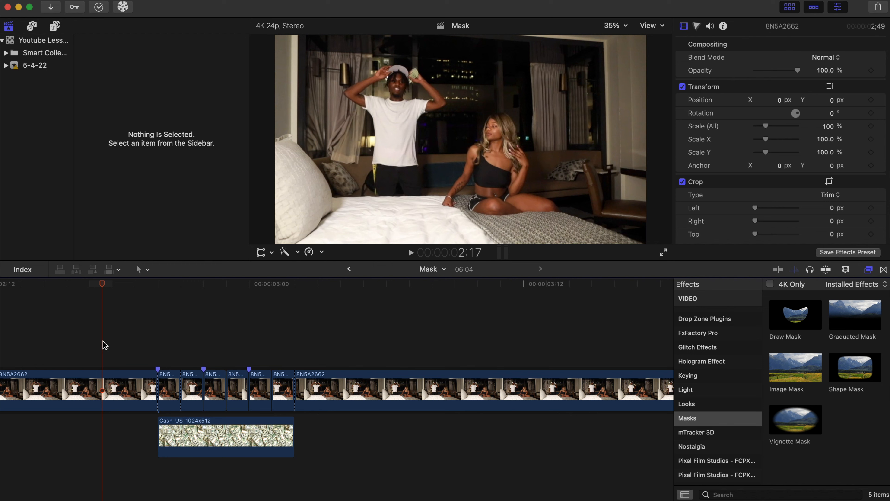
{"action": "key", "text": "space"}
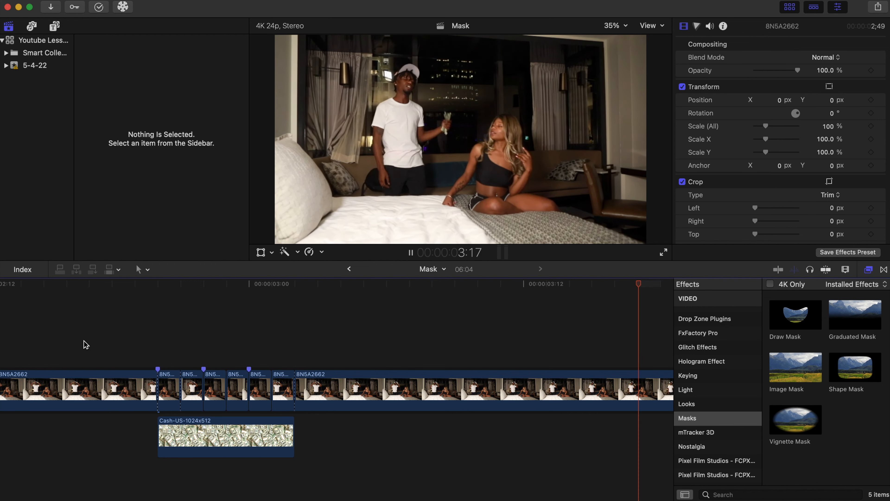
{"action": "left_click", "coordinate": [26, 335]}
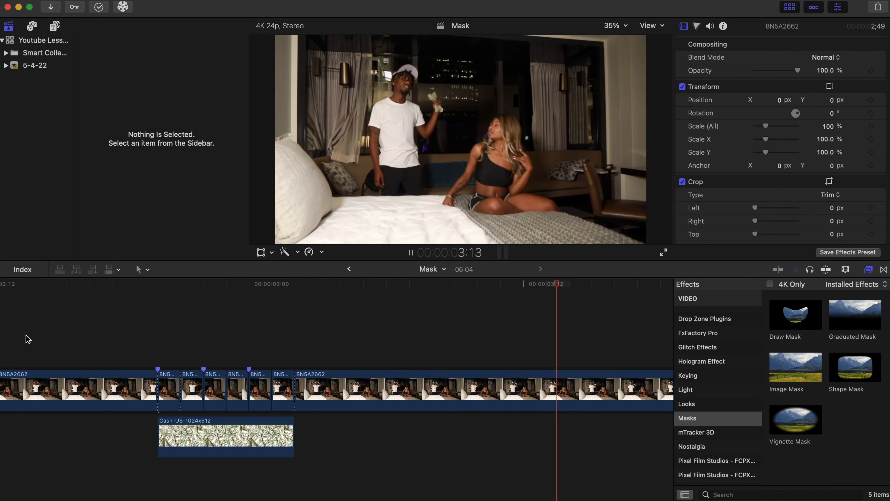
{"action": "left_click", "coordinate": [25, 335]}
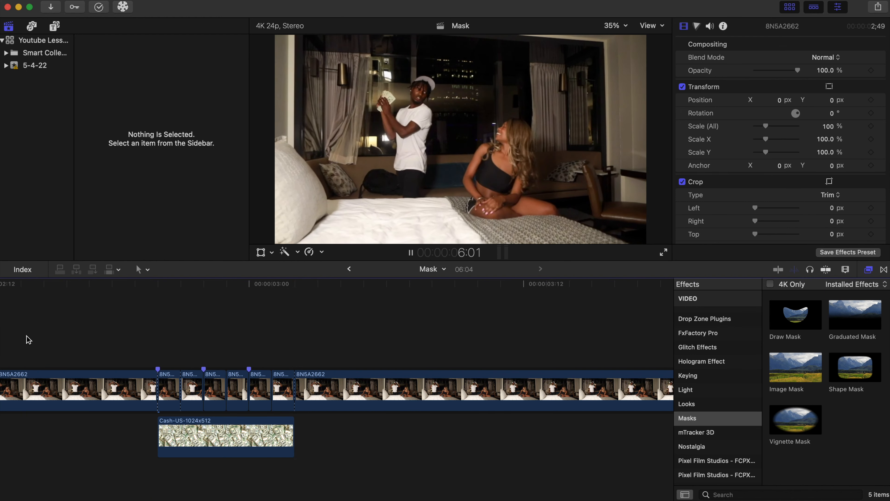
{"action": "left_click", "coordinate": [26, 336]}
{"action": "scroll", "coordinate": [28, 340], "scroll_direction": "left", "scroll_amount": 20}
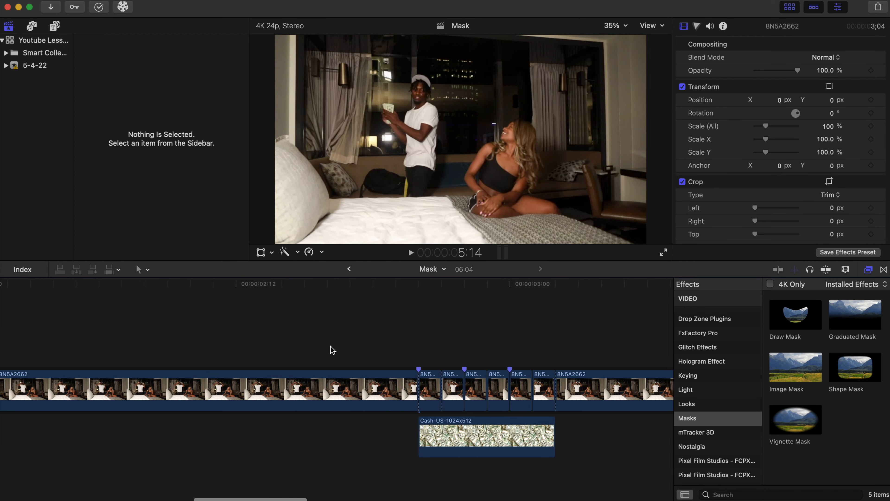
Replay the flash section up to just past 3:02 to review the cash frames again.
{"action": "left_click", "coordinate": [357, 347]}
{"action": "key", "text": "space"}
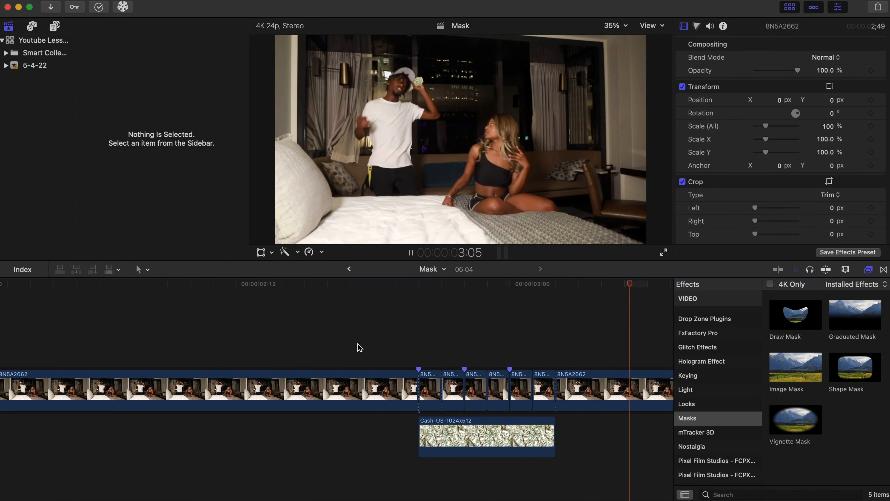
{"action": "key", "text": "space"}
Tint the cash image red with a Color Board global color of 353° at 82% and set its midtone exposure to -61%.
{"action": "scroll", "coordinate": [358, 347], "scroll_direction": "left", "scroll_amount": 15}
{"action": "left_click", "coordinate": [318, 339]}
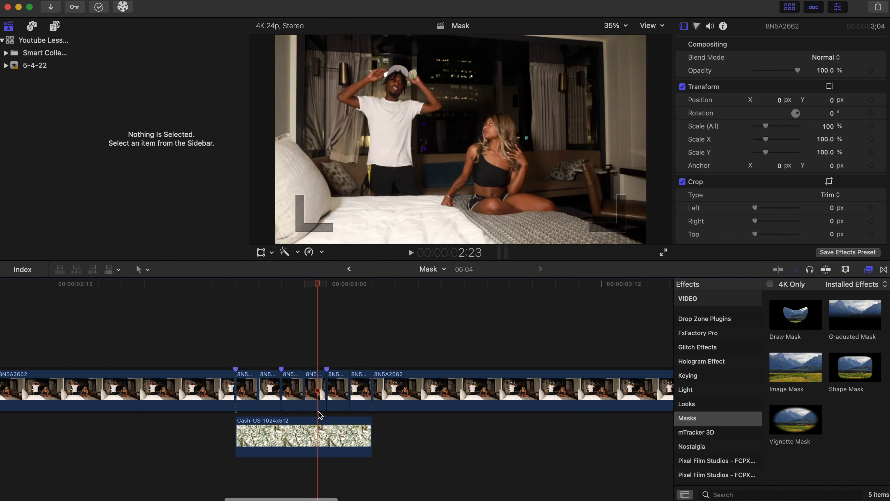
{"action": "left_click", "coordinate": [323, 450]}
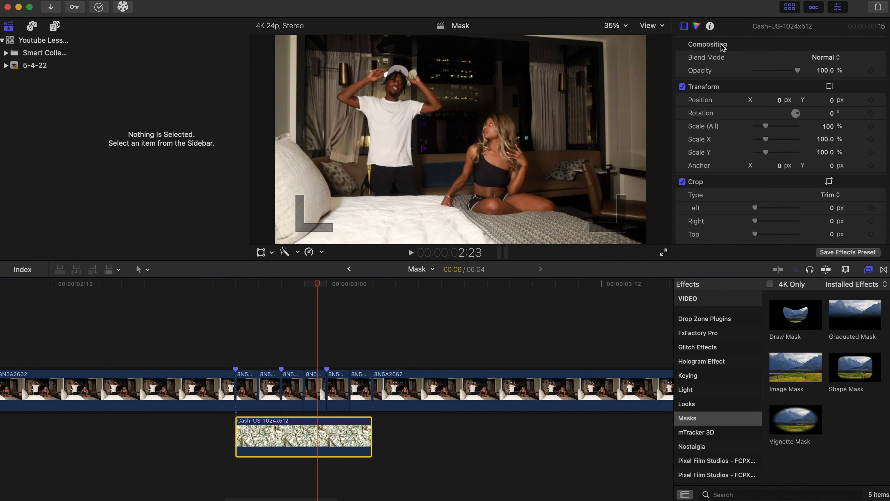
{"action": "left_click", "coordinate": [697, 26]}
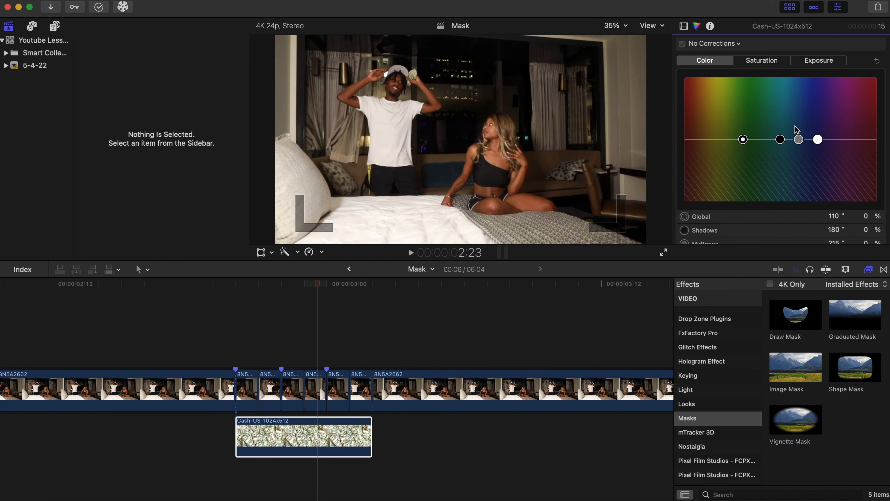
{"action": "left_click", "coordinate": [251, 353]}
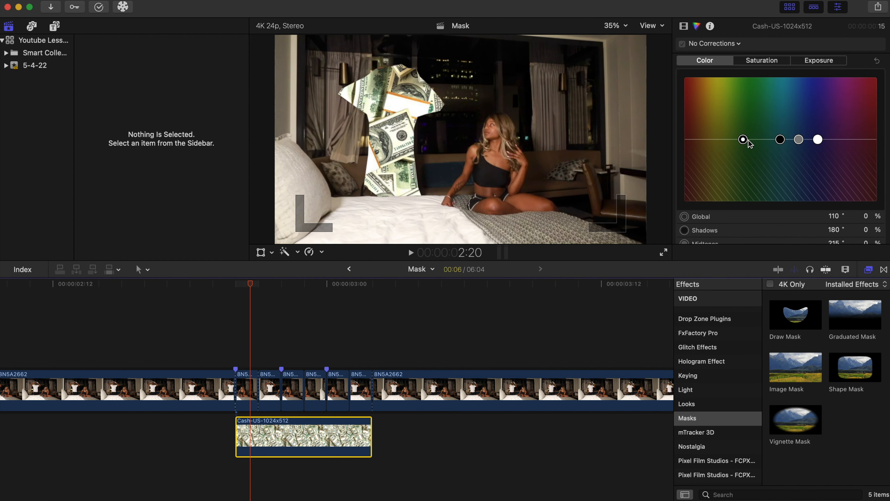
{"action": "left_click_drag", "start_coordinate": [747, 141], "coordinate": [873, 89]}
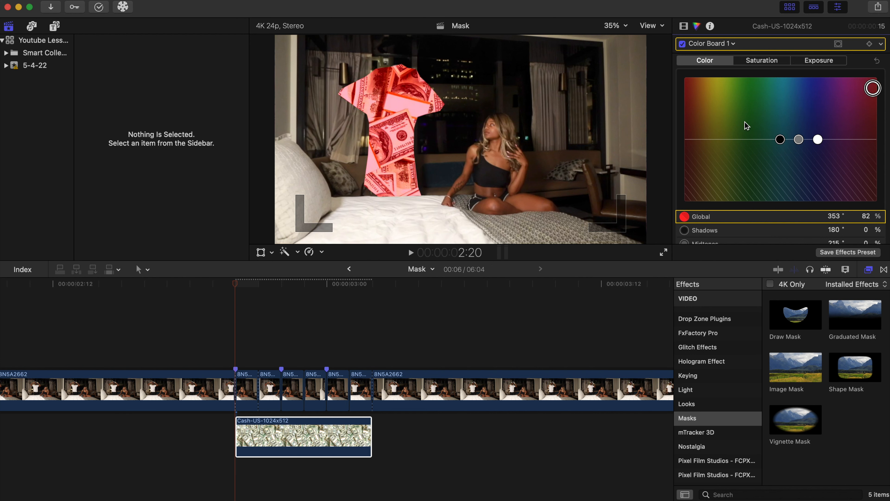
{"action": "left_click", "coordinate": [819, 60]}
{"action": "left_click_drag", "start_coordinate": [794, 140], "coordinate": [794, 177]}
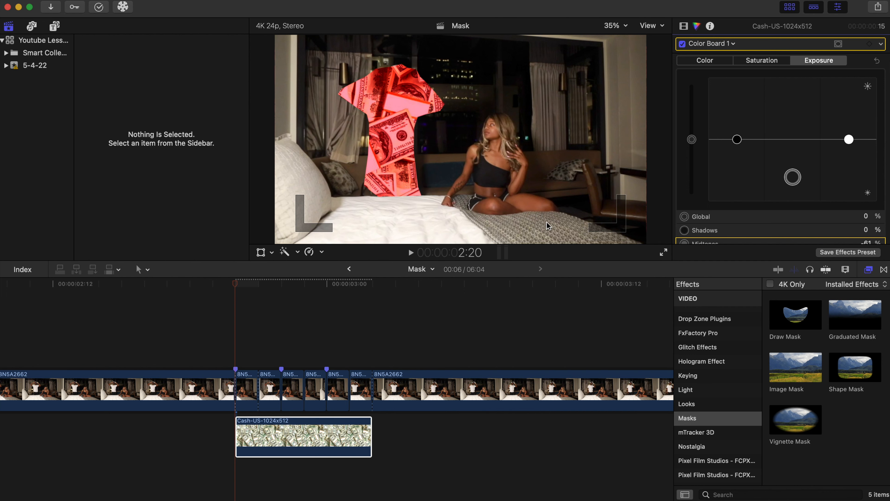
Play the sequence from about 2:15 through the one-frame pieces to review the red-tinted cash flash.
{"action": "left_click", "coordinate": [217, 324]}
{"action": "key", "text": "space"}
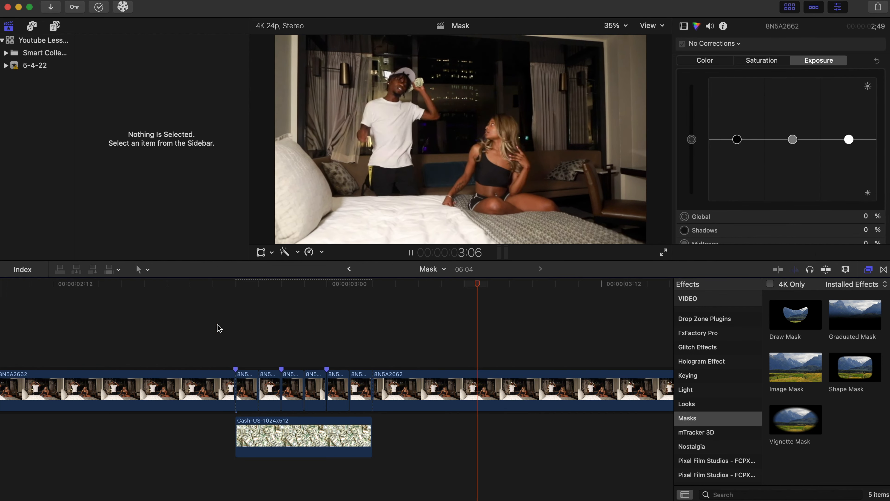
{"action": "left_click", "coordinate": [124, 317]}
{"action": "left_click", "coordinate": [124, 317]}
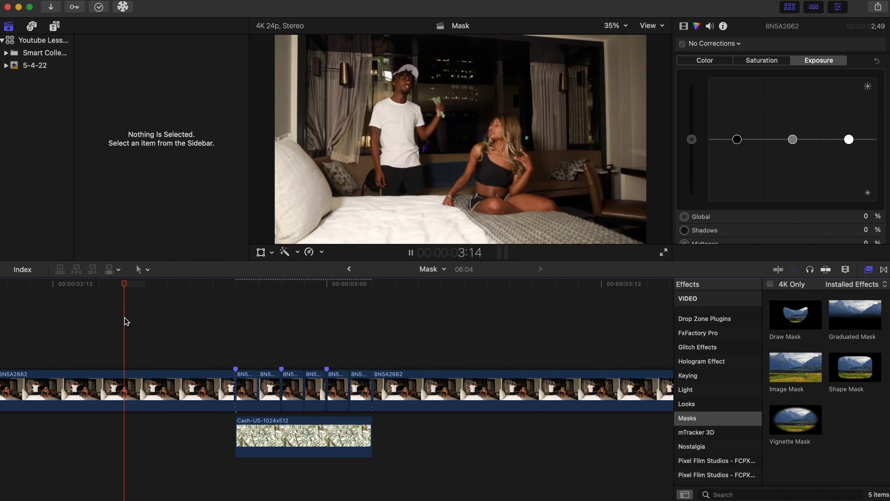
{"action": "key", "text": "space"}
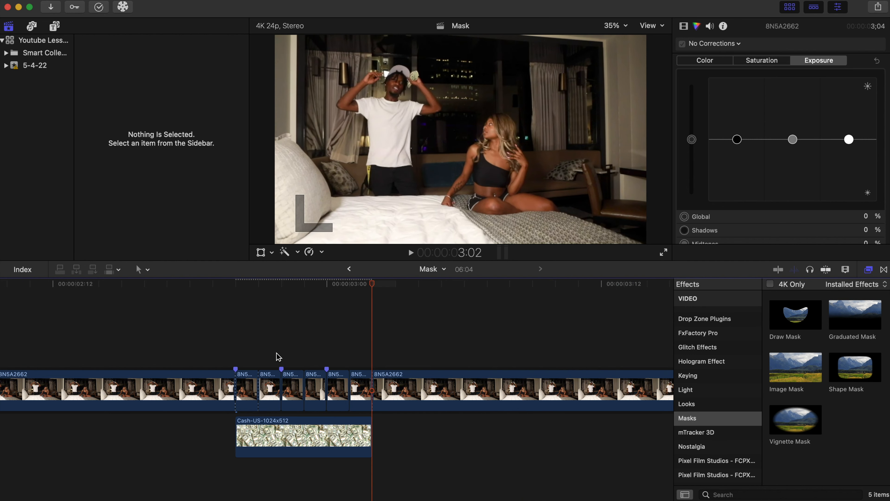
Return the cash image's midtone exposure to neutral and set its global color tint to 131° at 0%.
{"action": "left_click", "coordinate": [277, 357]}
{"action": "left_click", "coordinate": [279, 437]}
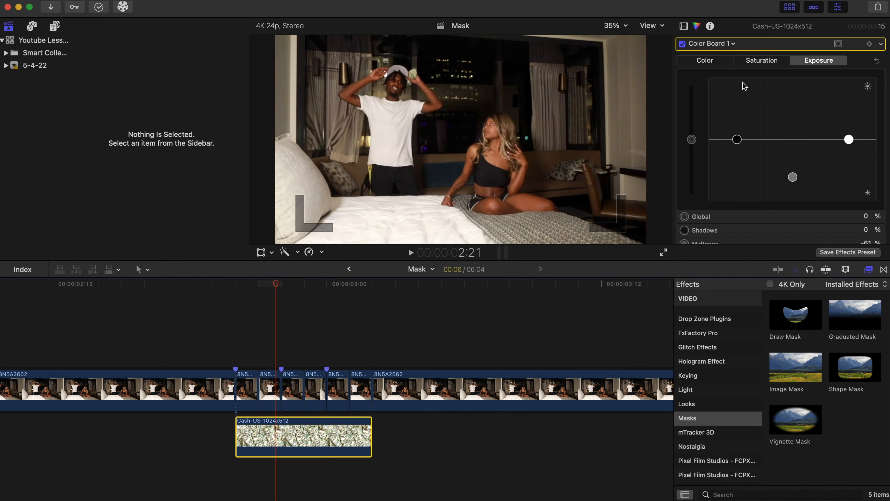
{"action": "left_click_drag", "start_coordinate": [793, 177], "coordinate": [793, 139]}
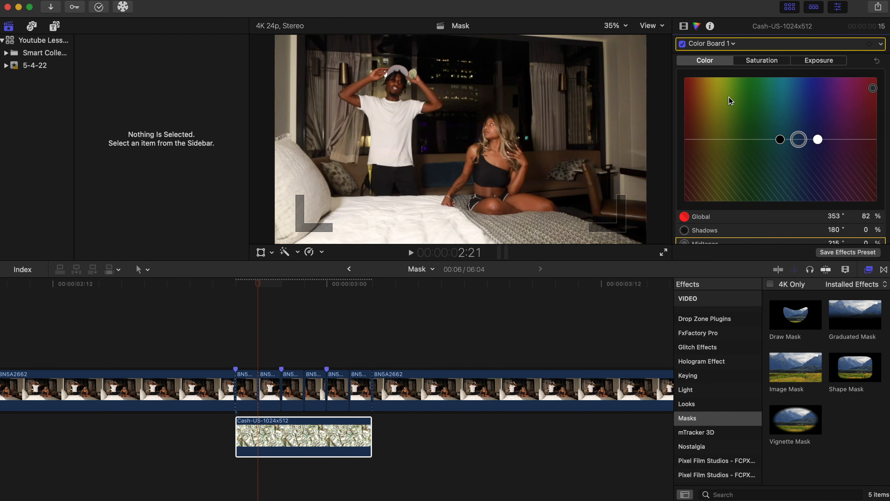
{"action": "left_click_drag", "start_coordinate": [873, 88], "coordinate": [754, 139]}
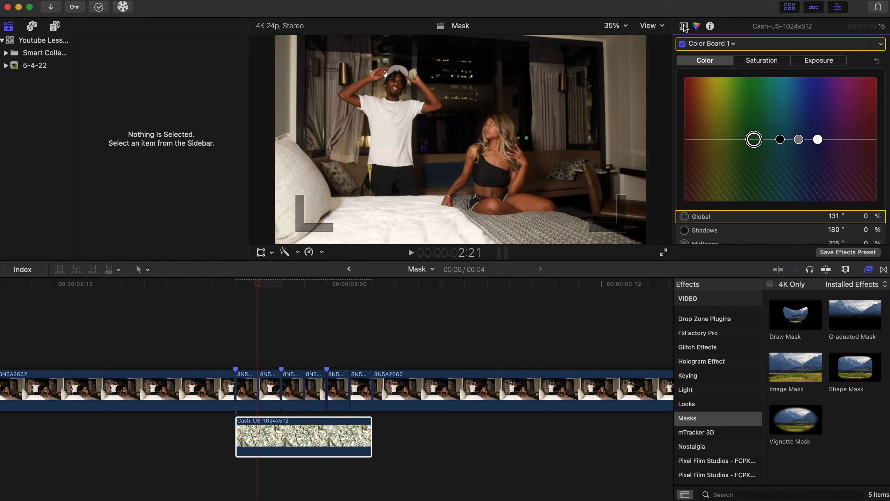